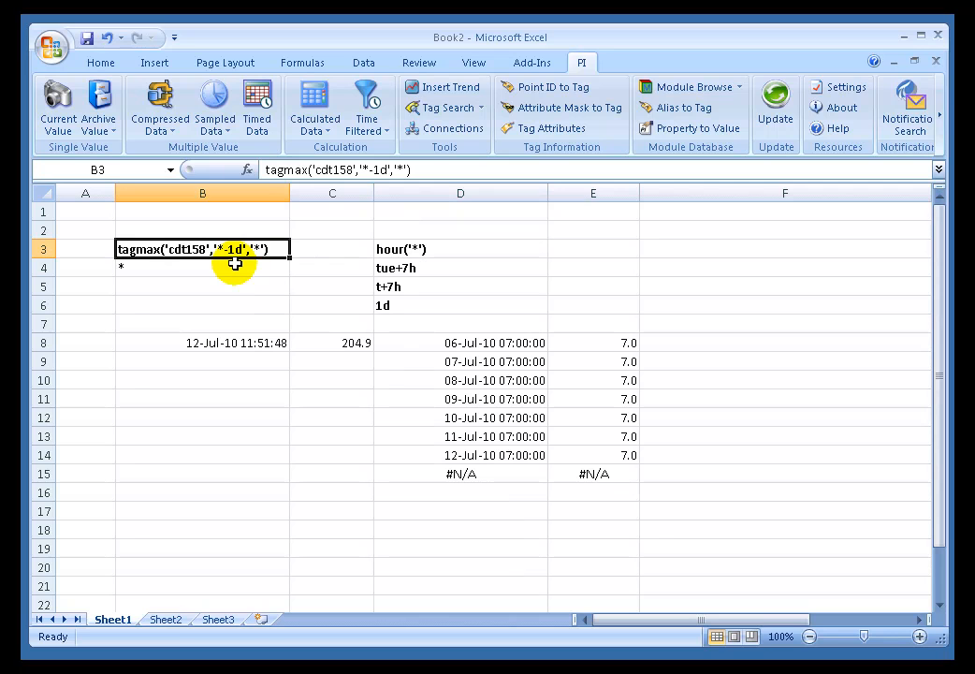
Paste the copied expression tagmax('cdt158','*-1d','*') into cell D3
left_click(384, 249)
key("ctrl+v")
key("Escape")
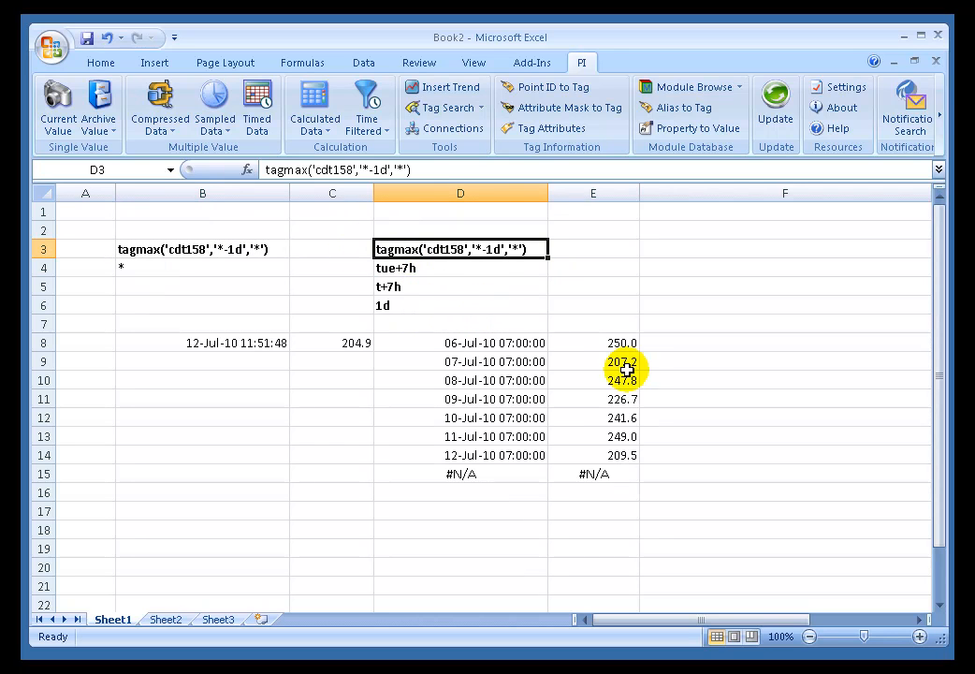
left_click(396, 306)
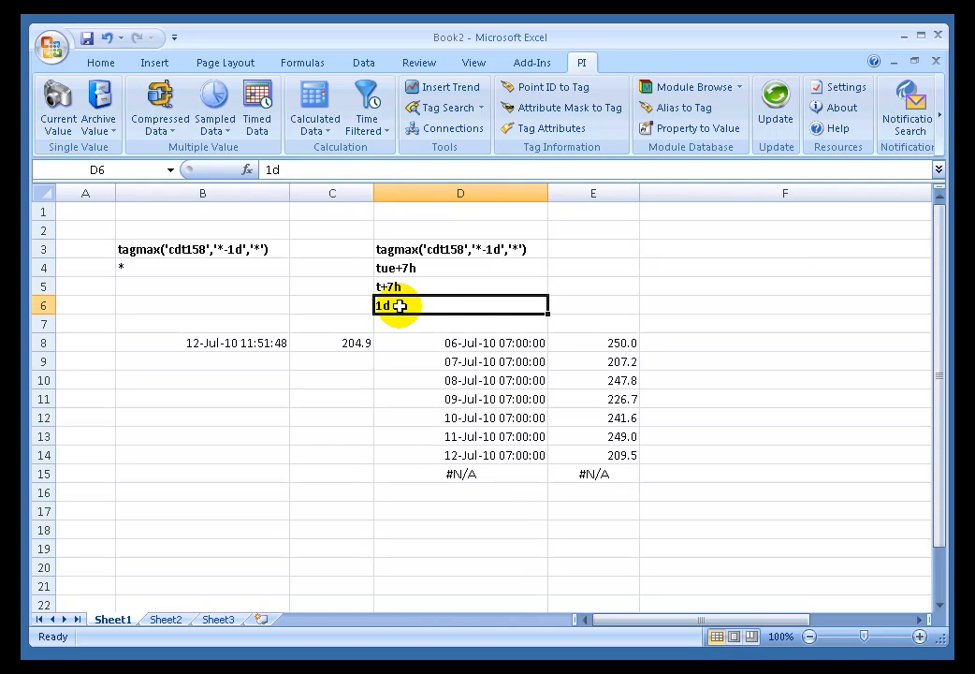
left_click(401, 251)
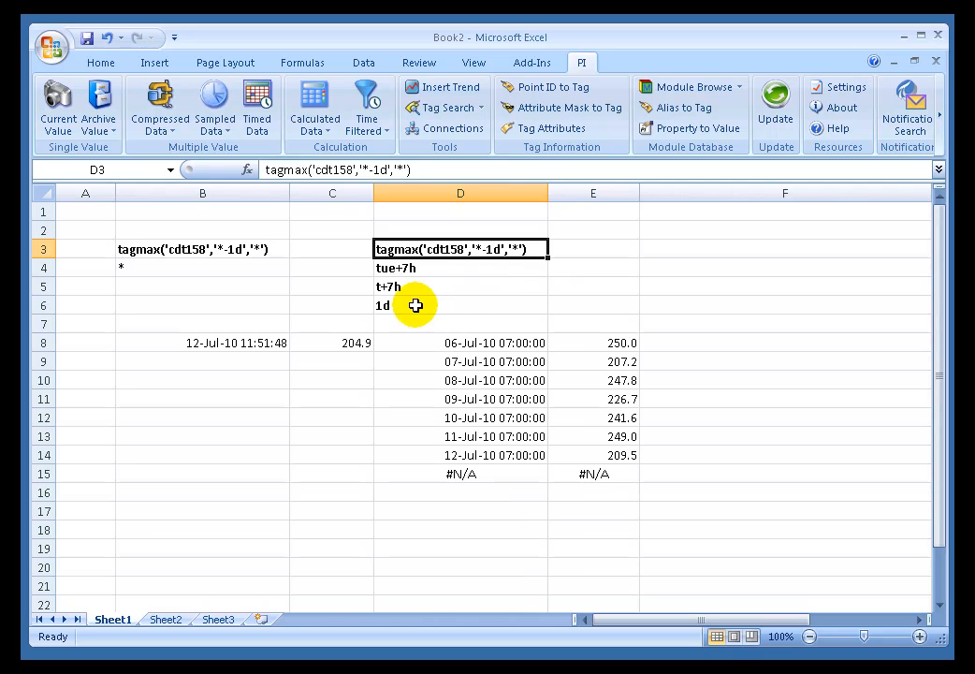
left_click(415, 305)
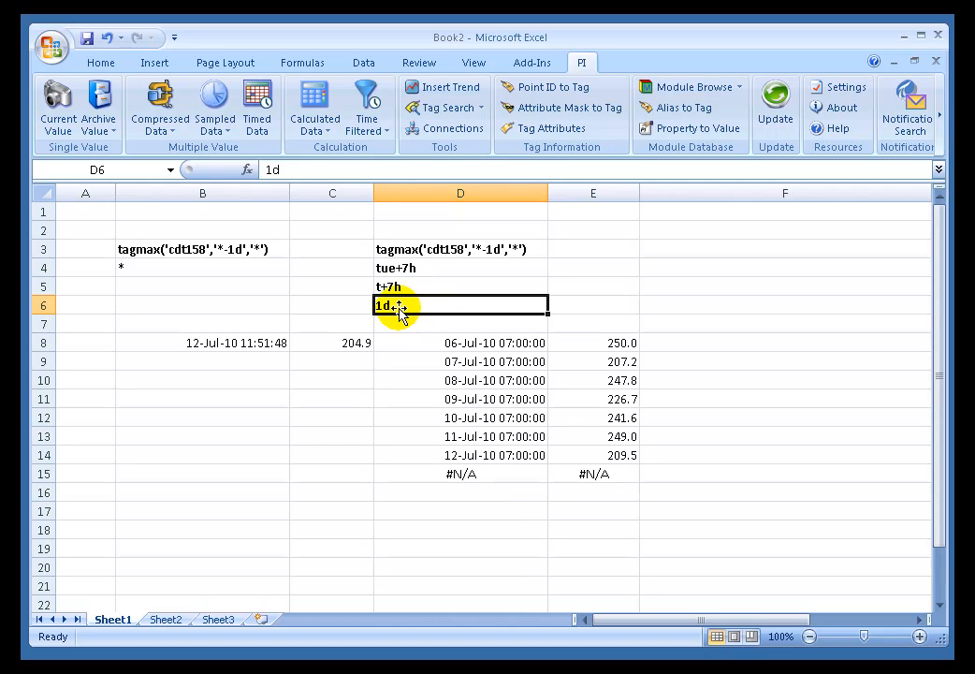
Change the start time in the tagmax expression in D3 to *-8h
left_click(394, 249)
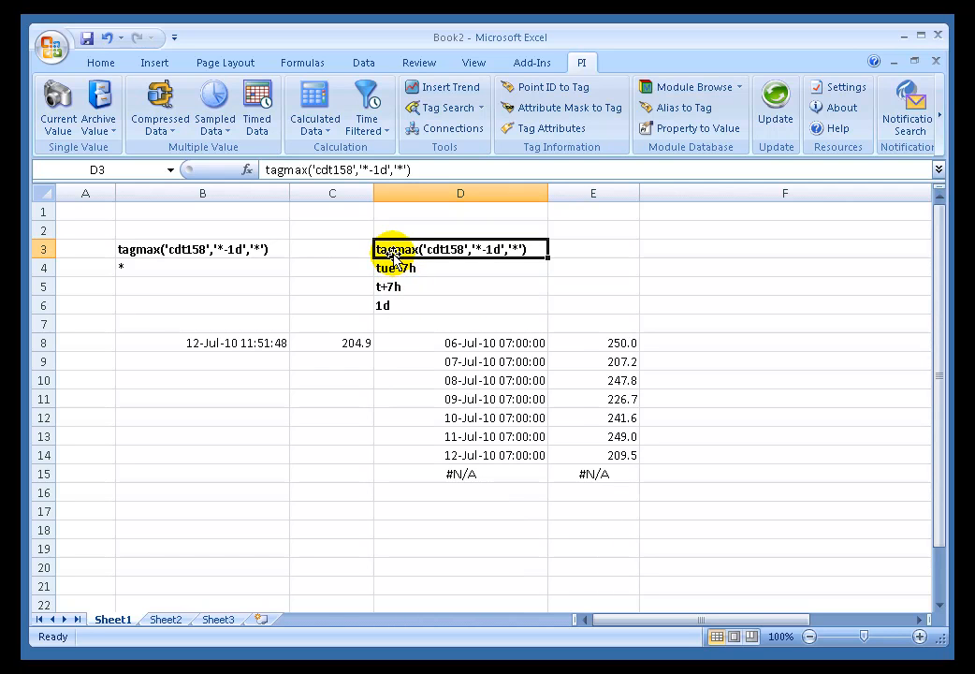
double_click(392, 248)
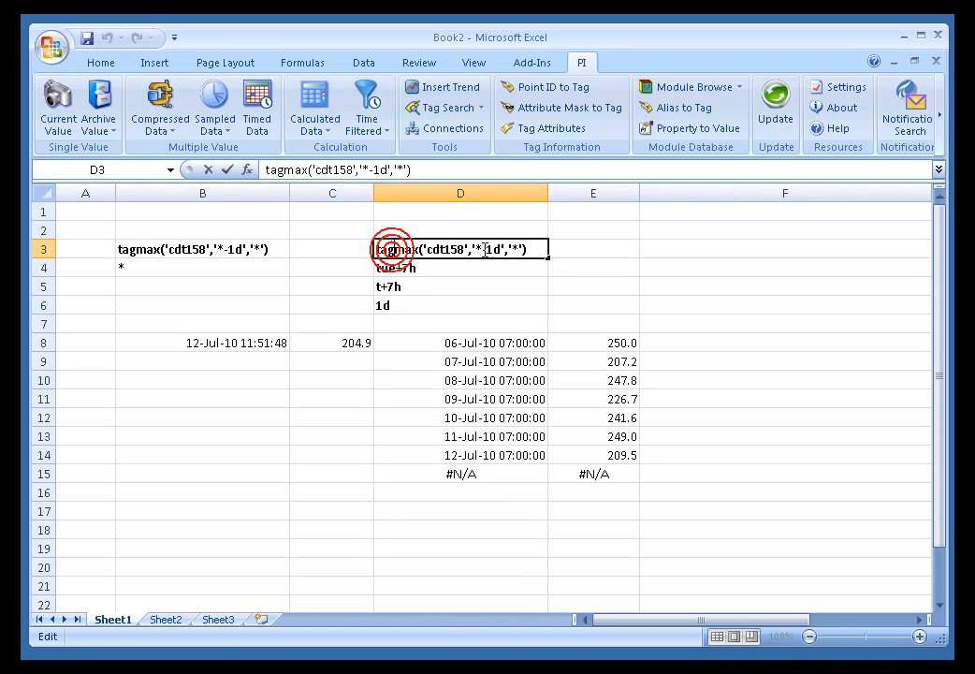
left_click(494, 249)
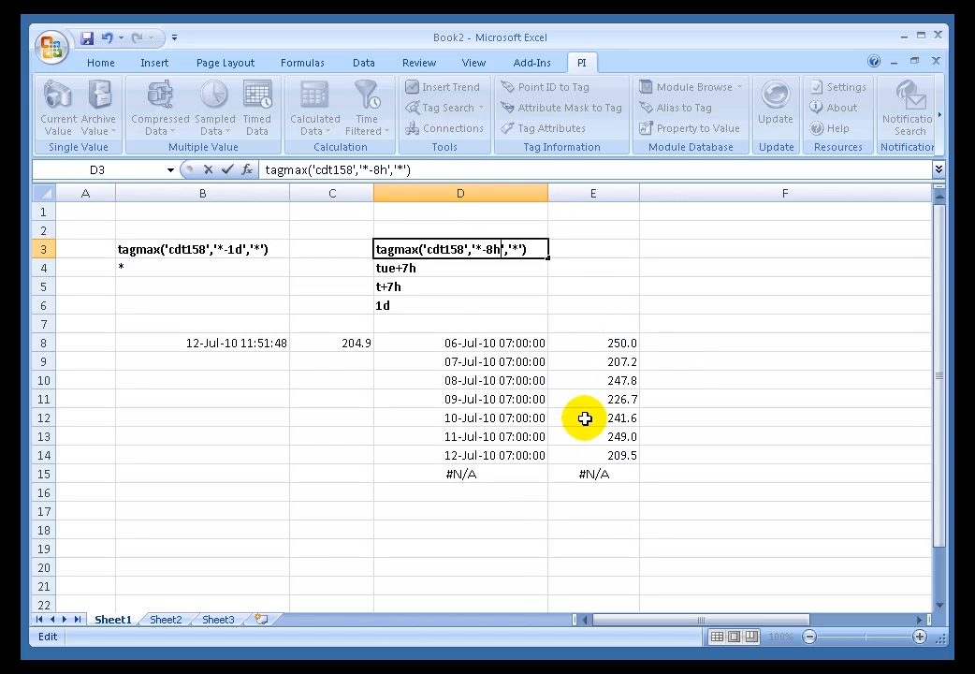
key("Return")
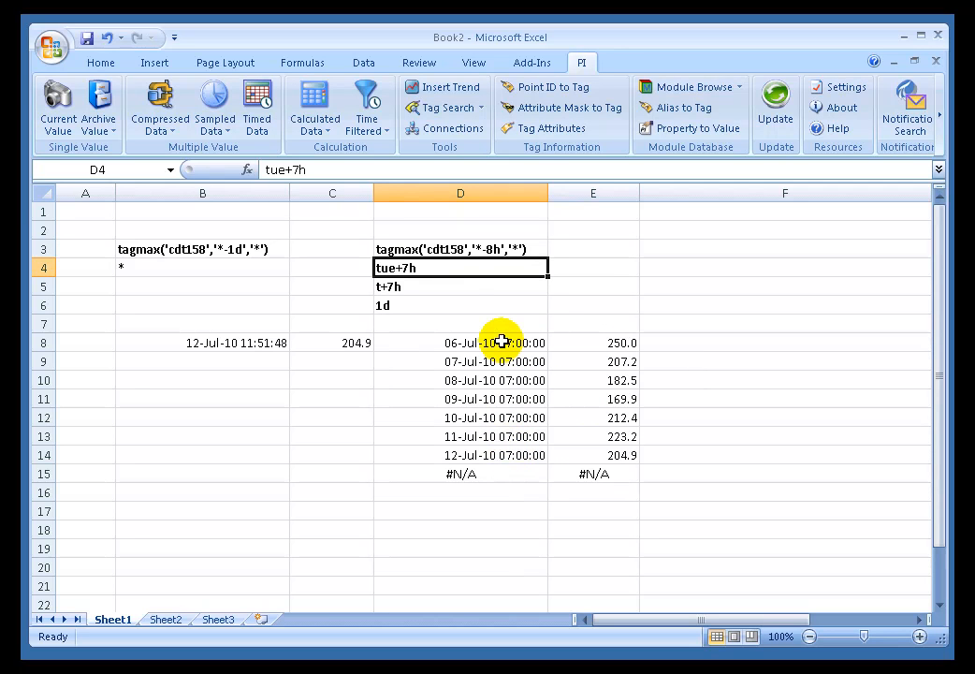
left_click(391, 251)
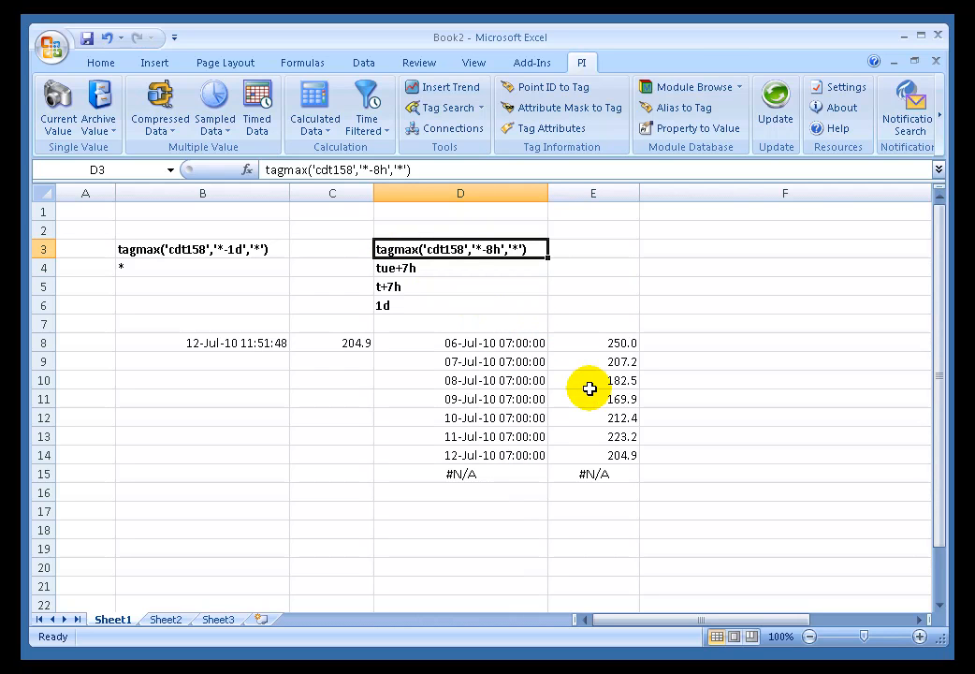
double_click(402, 249)
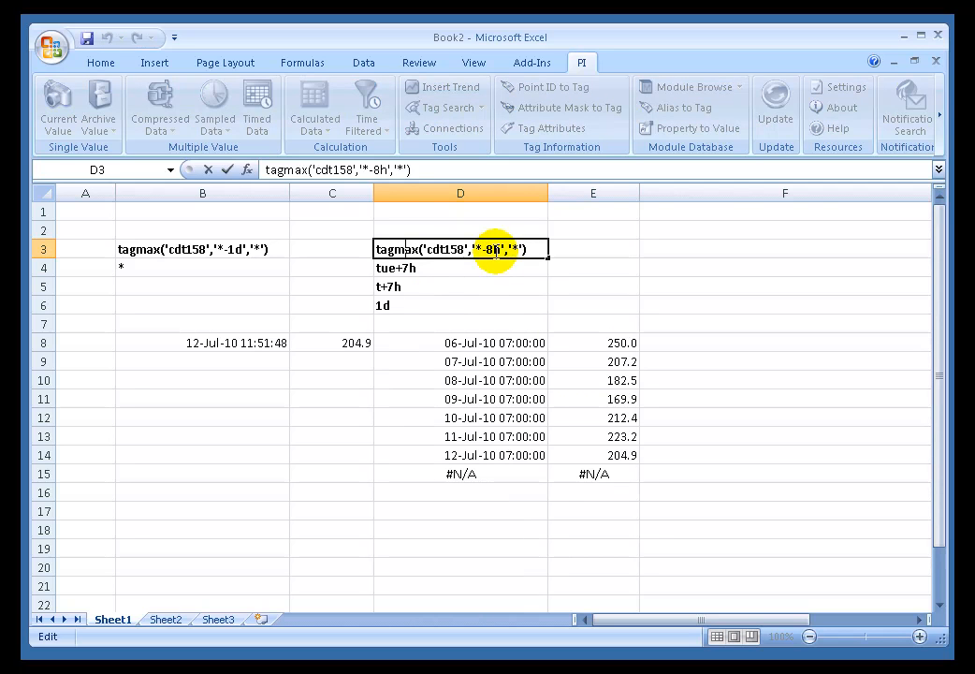
key("Escape")
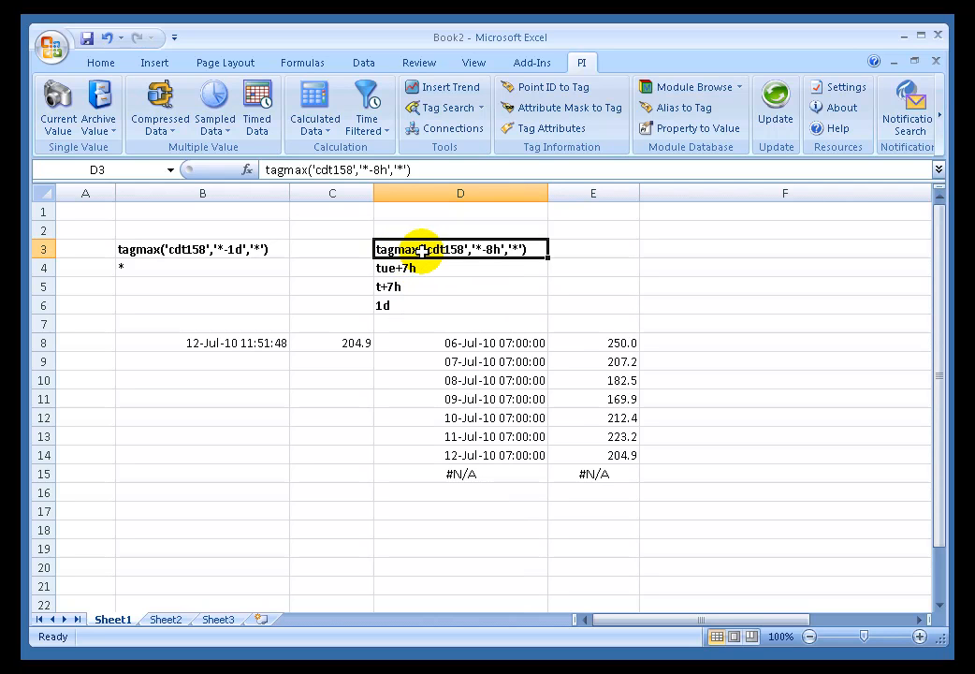
left_click(388, 305)
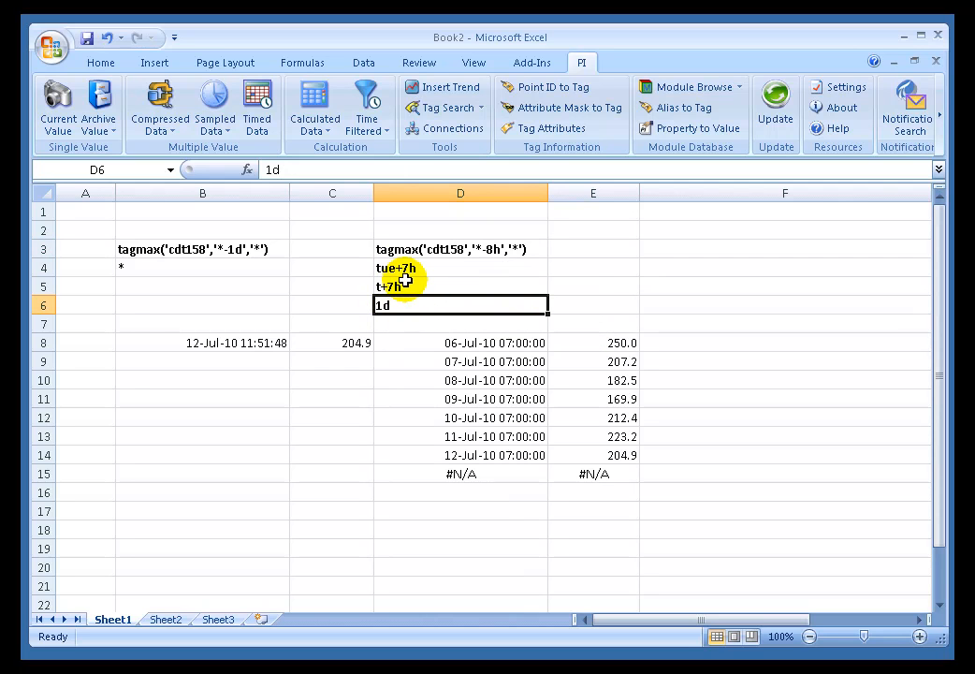
left_click(398, 250)
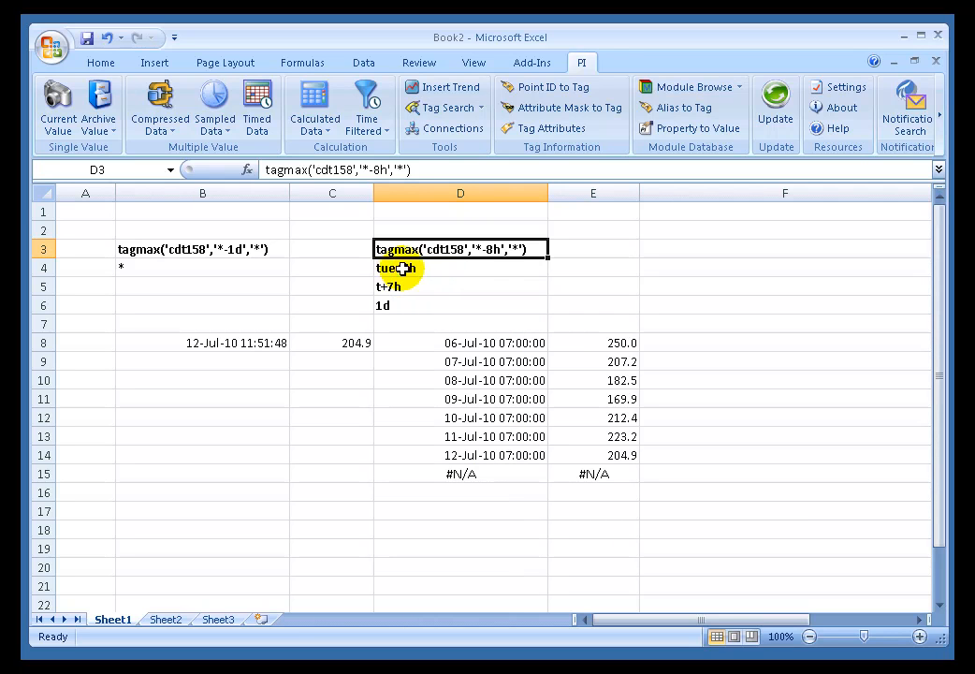
Set the sampling interval in cell D6 to 8h
left_click(397, 305)
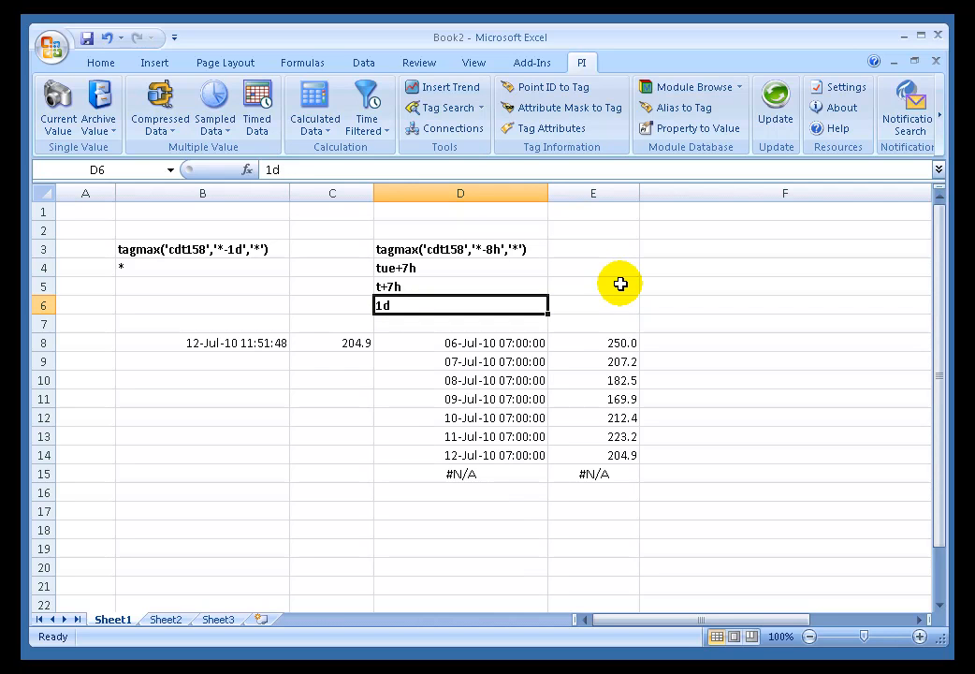
type("8h")
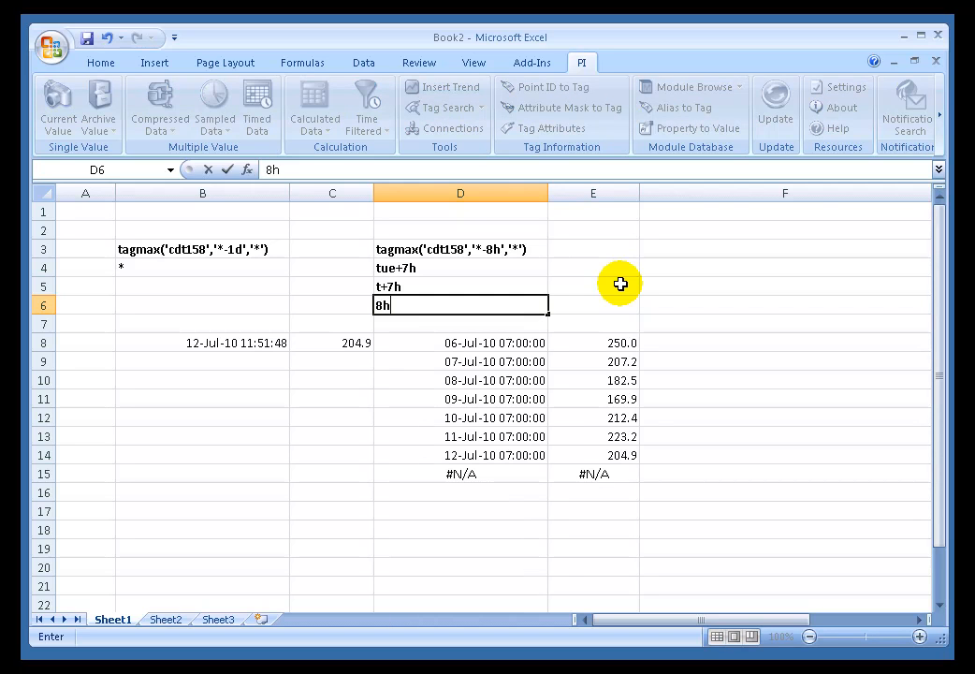
key("Return")
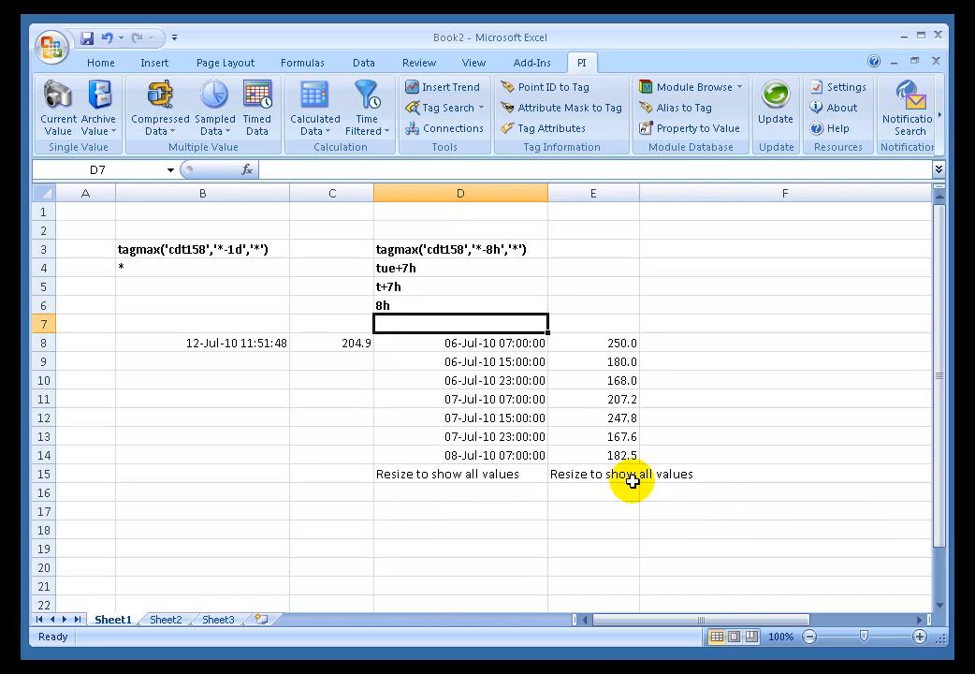
Recalculate and resize the DataLink function array starting at D8 so that it shows all values
left_click(465, 342)
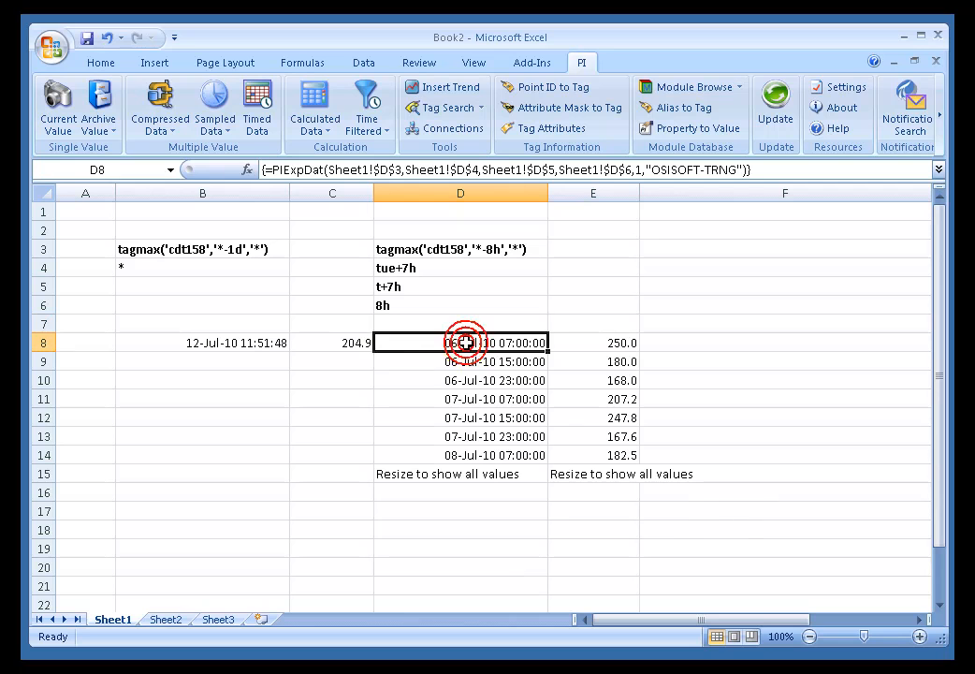
left_click(429, 473)
right_click(429, 474)
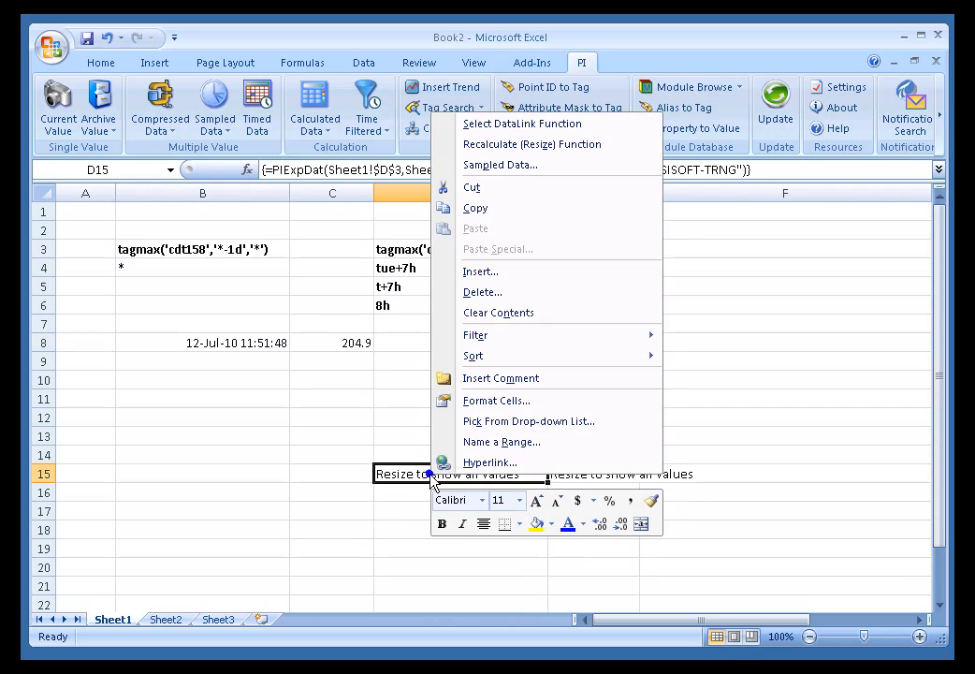
left_click(505, 148)
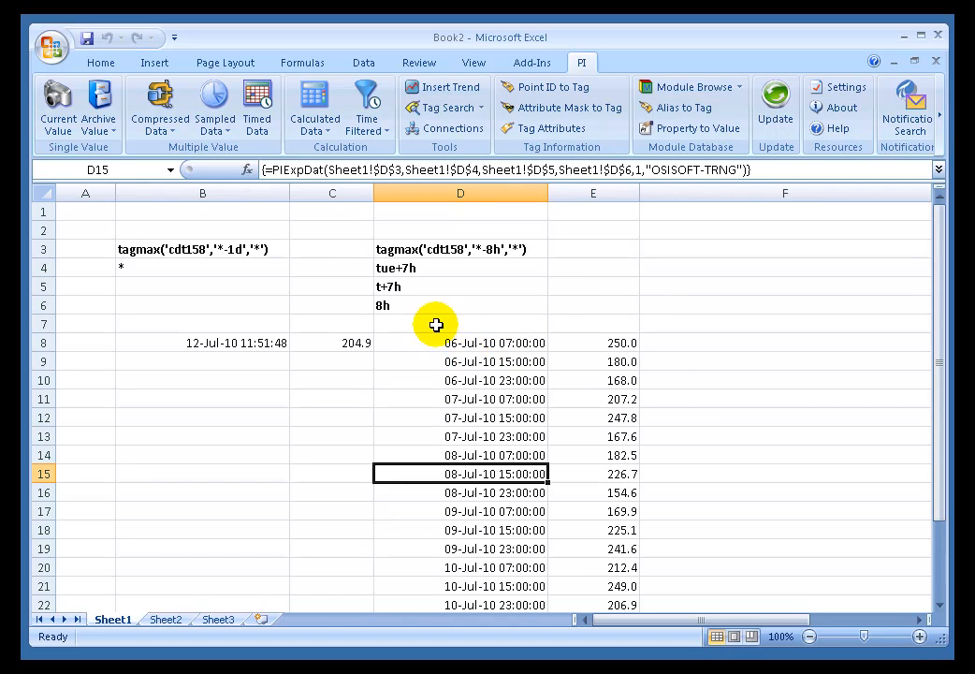
Examine the start time, end time and interval in D4:D6 and the last sampled results in rows 25 and 26
left_click(409, 268)
left_click(408, 288)
left_click(403, 309)
left_click(405, 307)
left_click(402, 268)
left_click(413, 290)
left_click(405, 312)
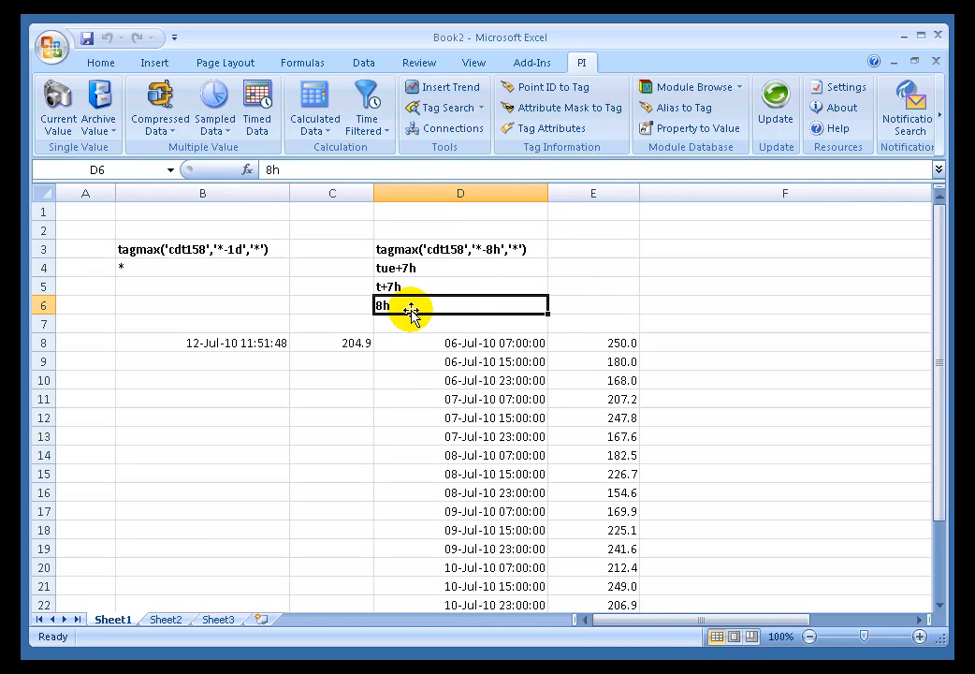
left_click_drag(941, 389, 914, 516)
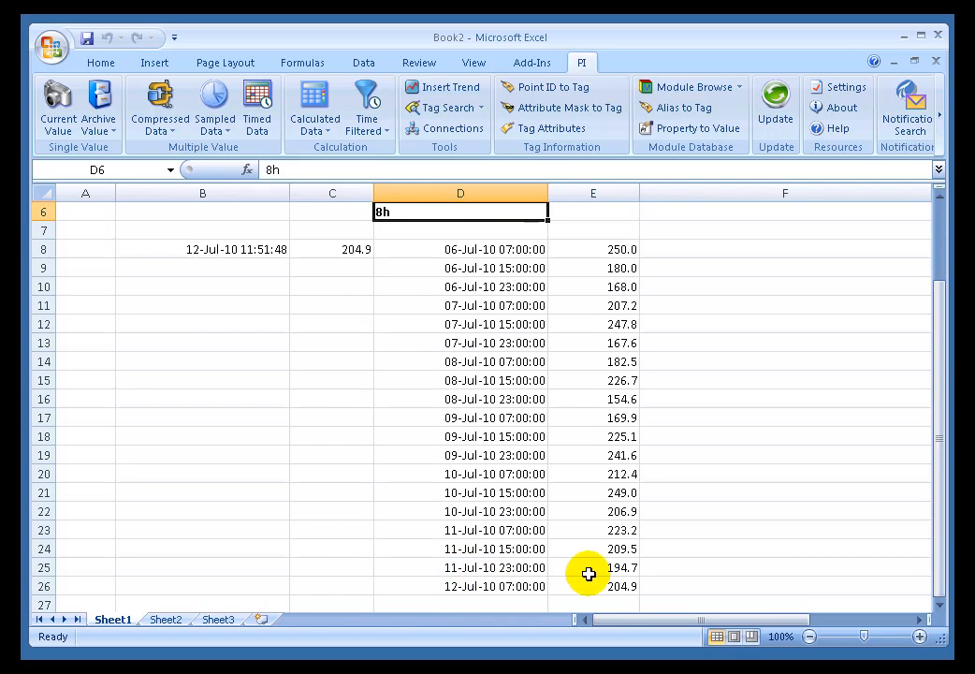
left_click(488, 586)
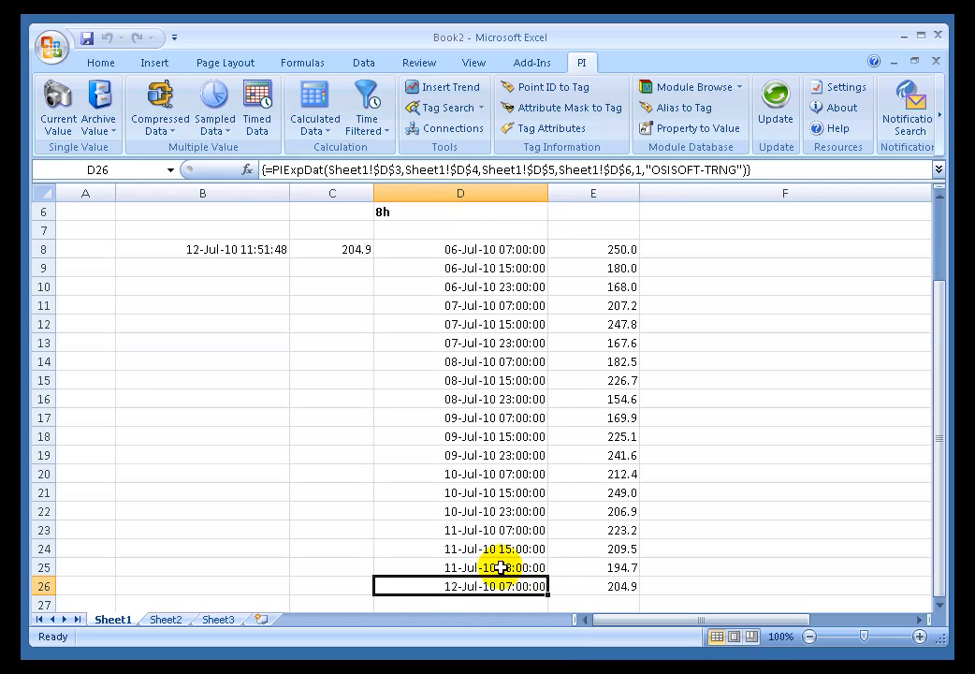
left_click(502, 567)
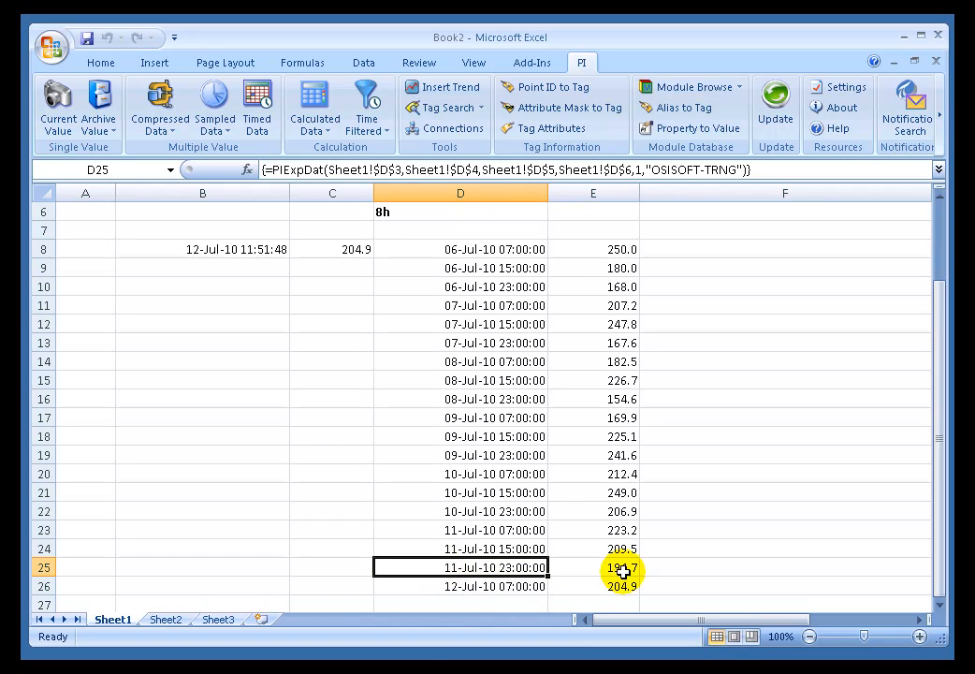
left_click(940, 227)
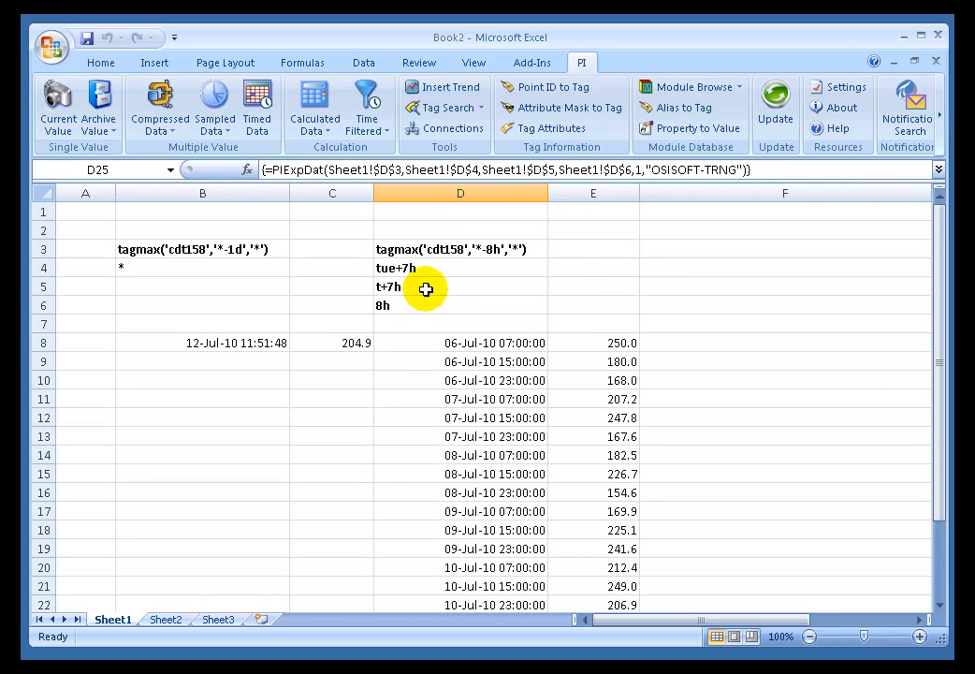
Change the start time in the tagmax expression in D3 to *-1d
left_click(405, 249)
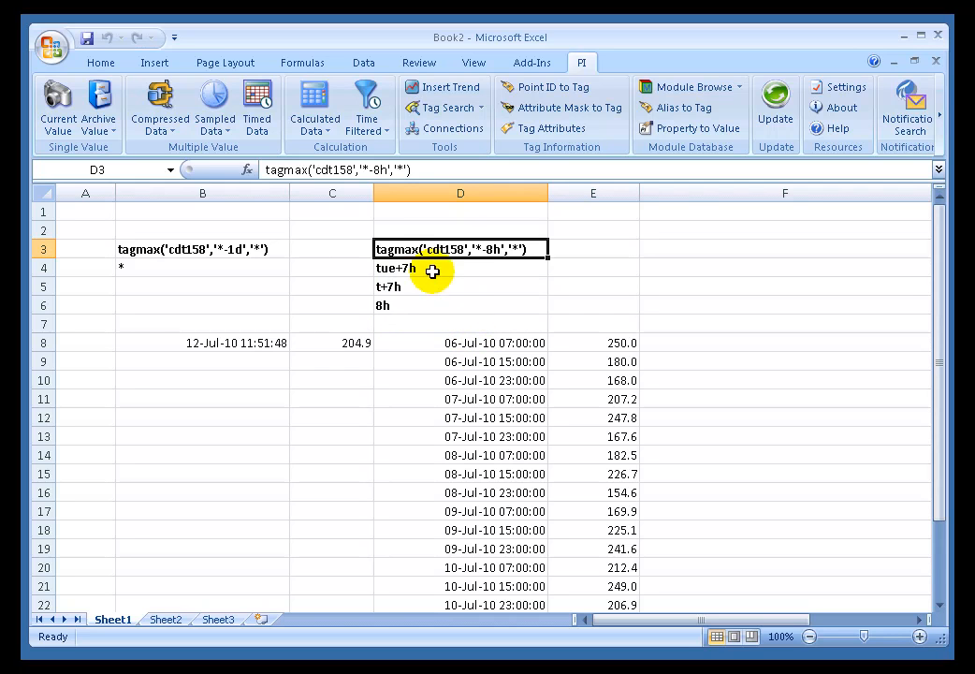
double_click(397, 250)
left_click(494, 249)
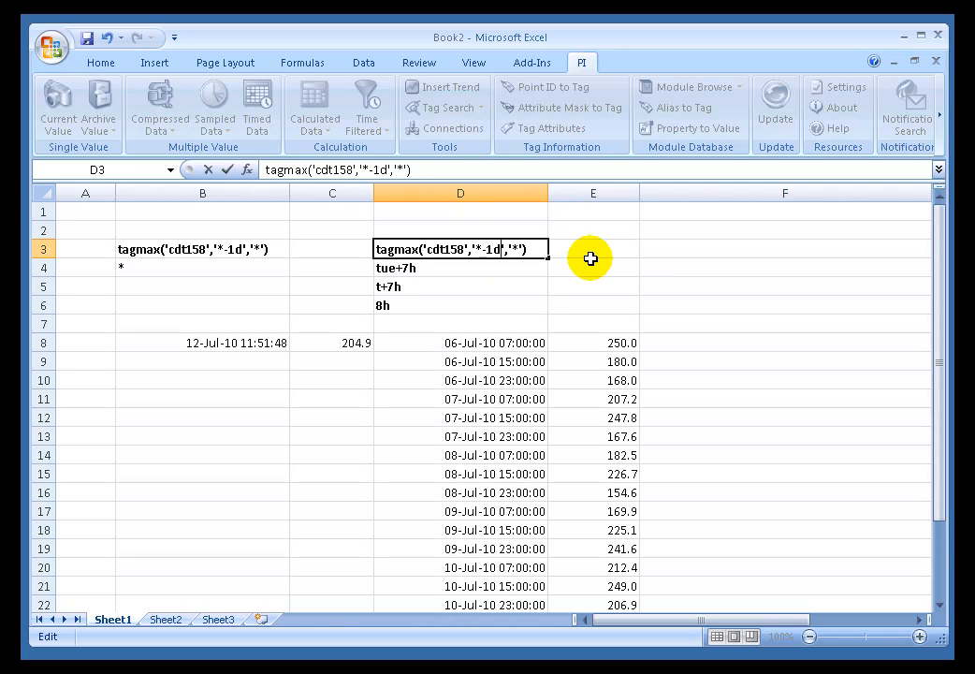
key("Return")
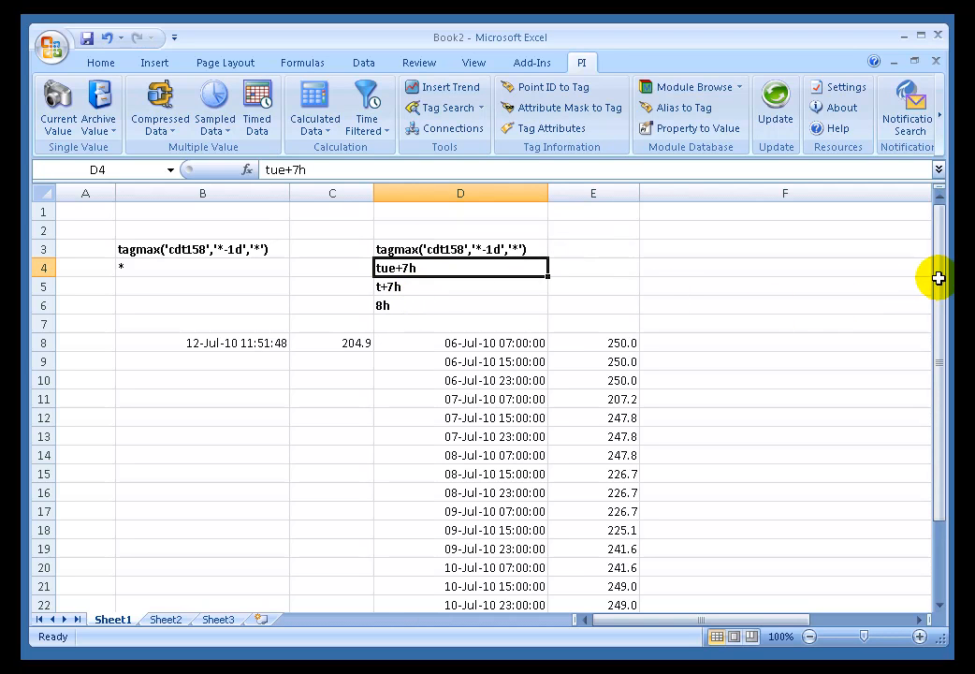
Examine the recalculated maximums for the last sampled timestamps in rows 23 to 26
left_click_drag(939, 361, 942, 467)
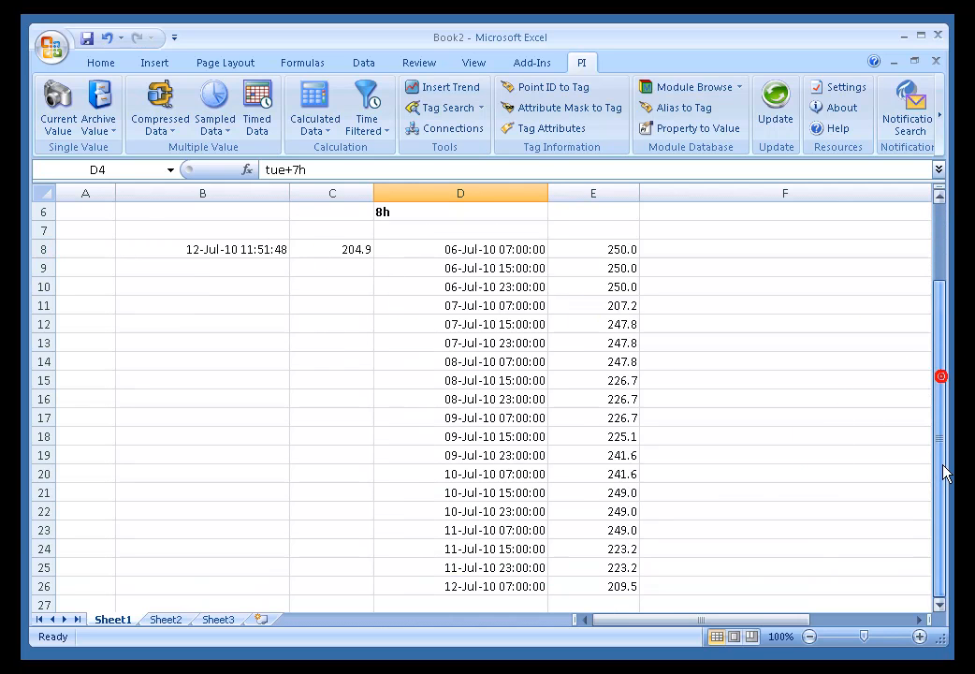
left_click(477, 588)
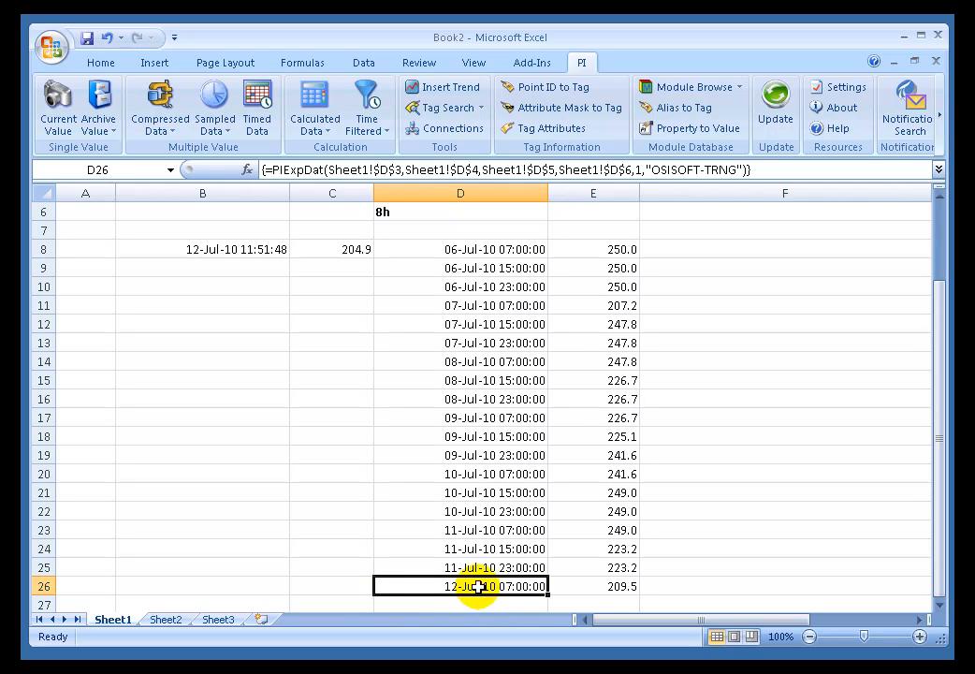
left_click(482, 568)
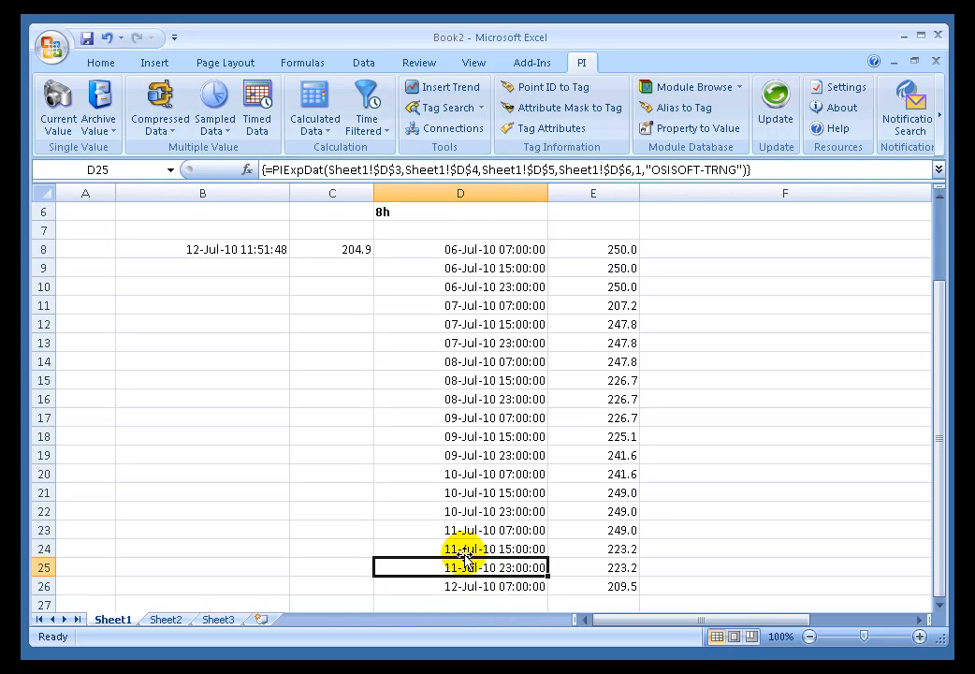
left_click(464, 551)
left_click(447, 527)
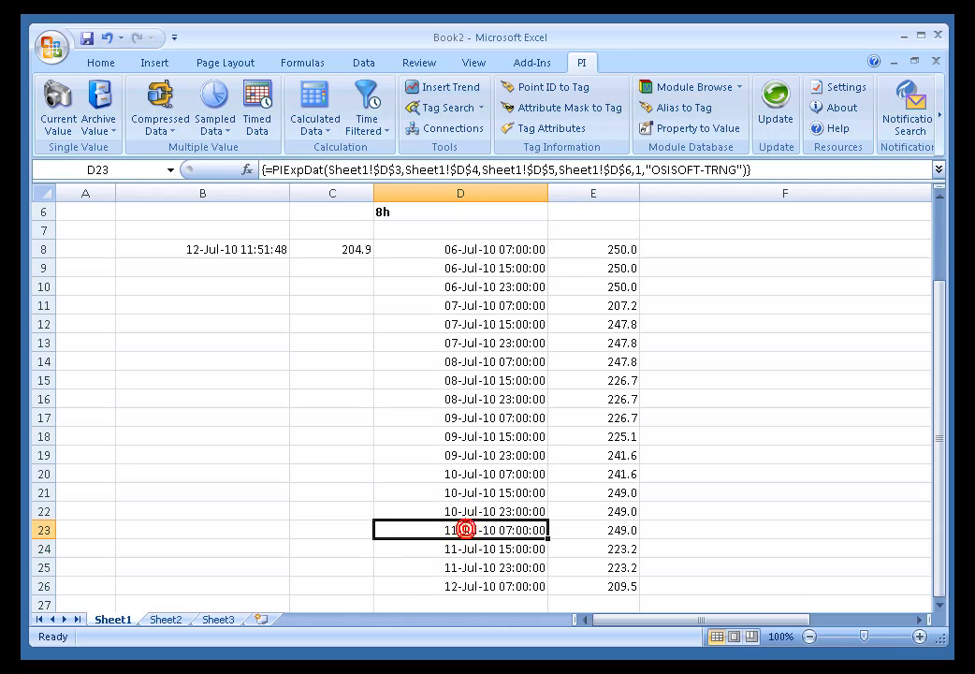
left_click(939, 219)
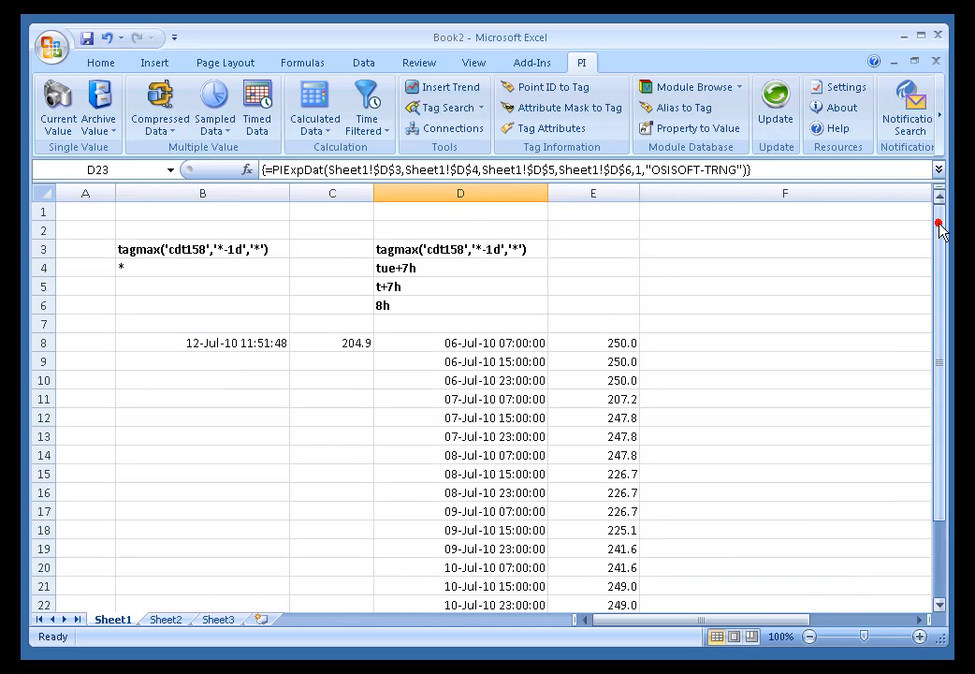
Set the start time in the D3 tagmax expression back to *-8h to match the sampling interval
left_click(405, 250)
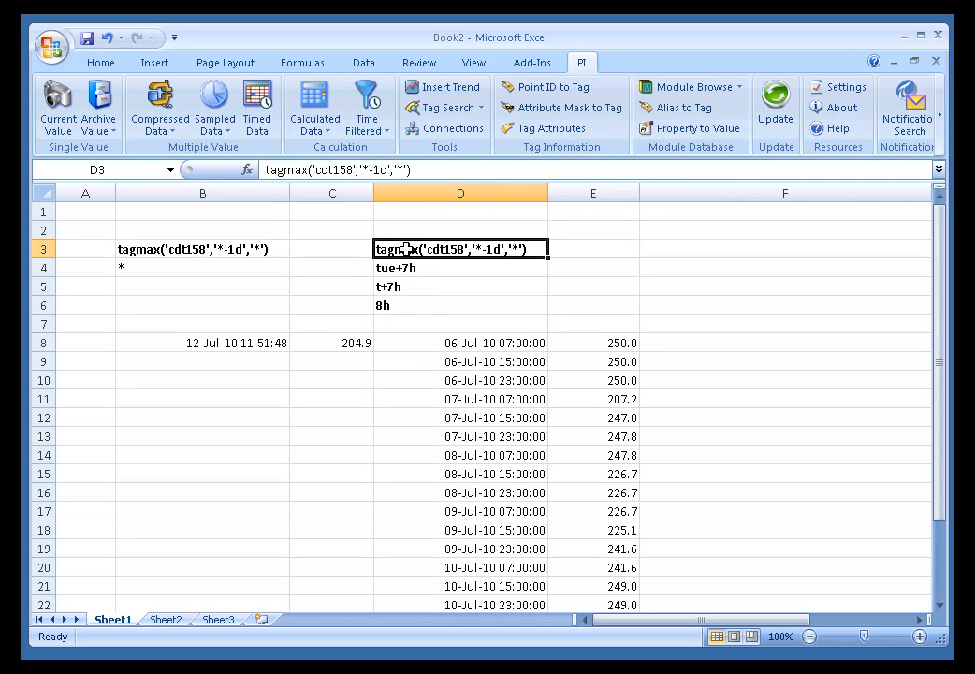
double_click(405, 249)
left_click(486, 248)
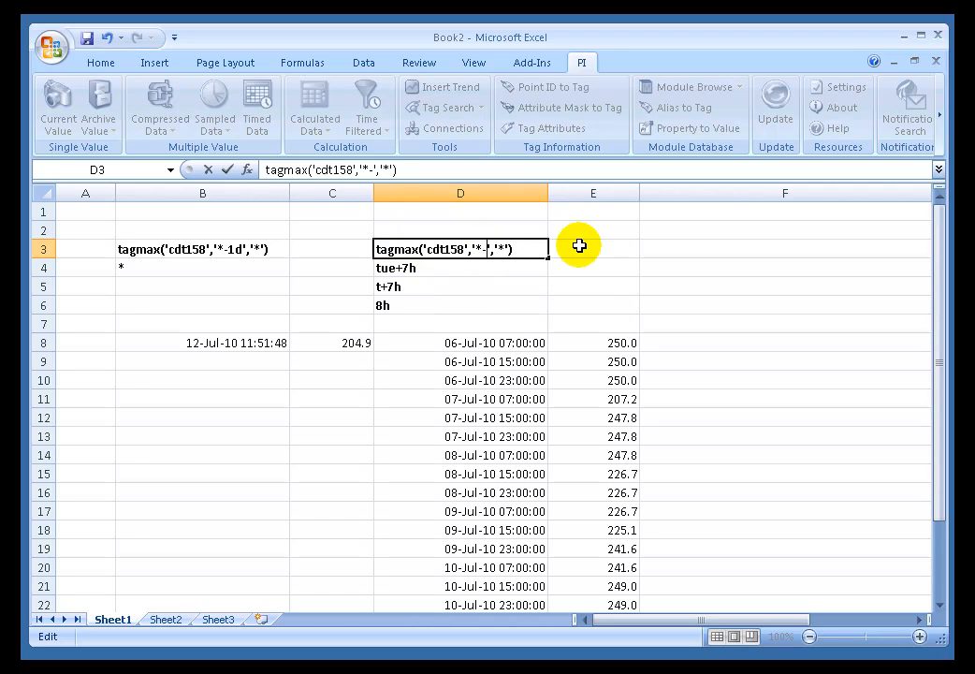
key("Return")
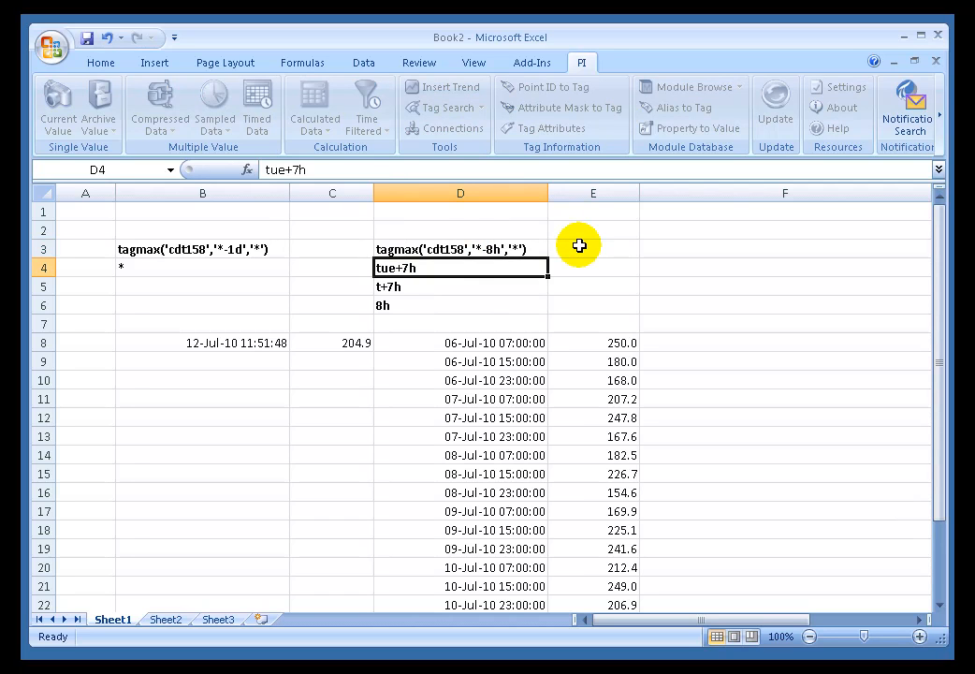
key("Return")
key("Return")
key("Return")
key("Down")
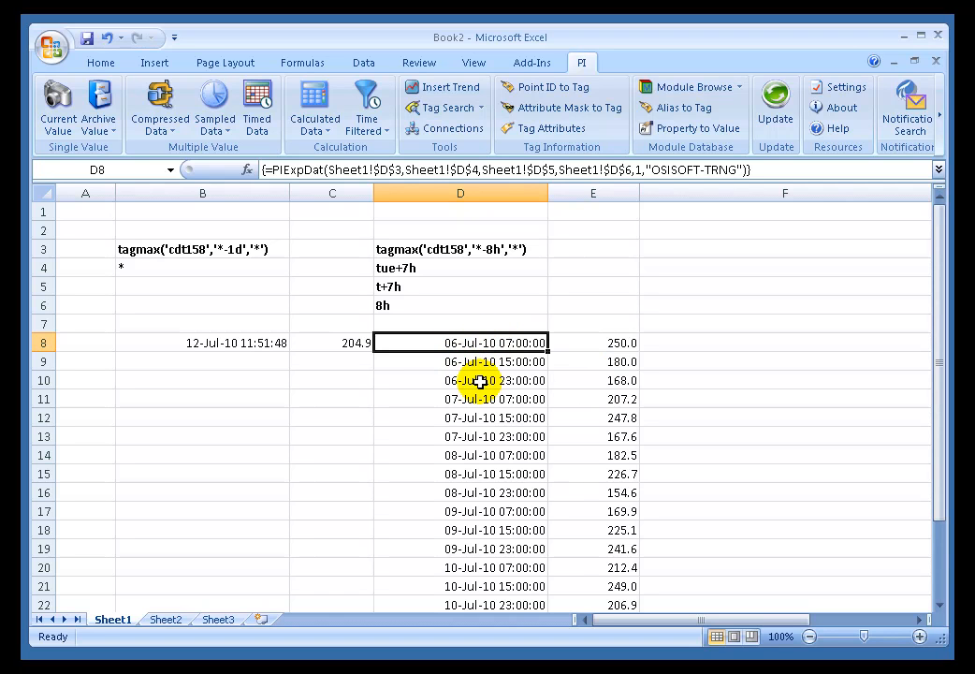
Try hour('*') as the expression in D3 in place of the tagmax expression
left_click(438, 251)
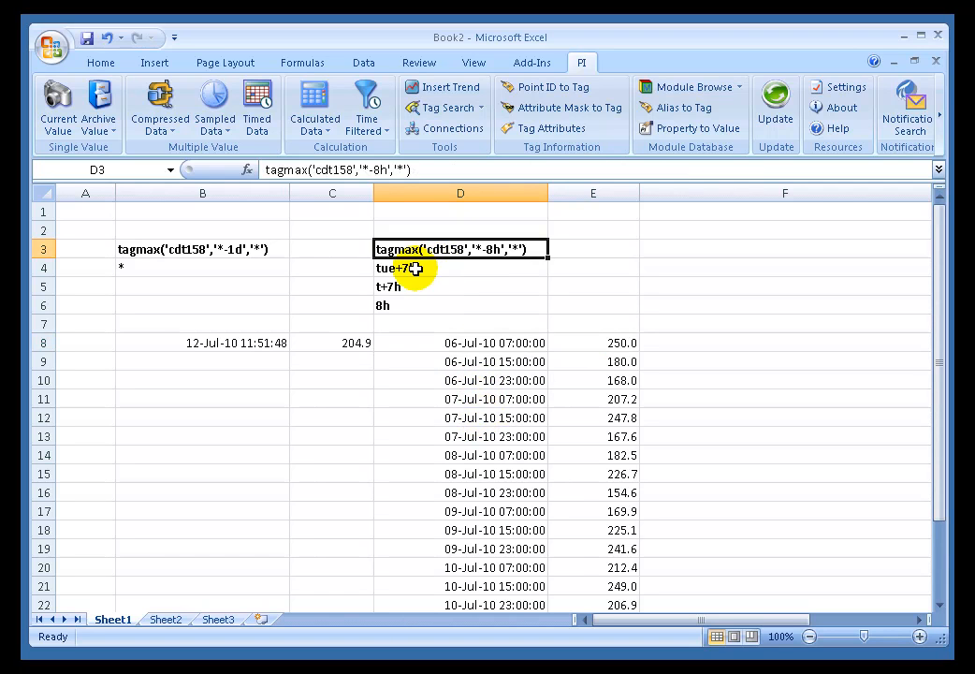
double_click(398, 251)
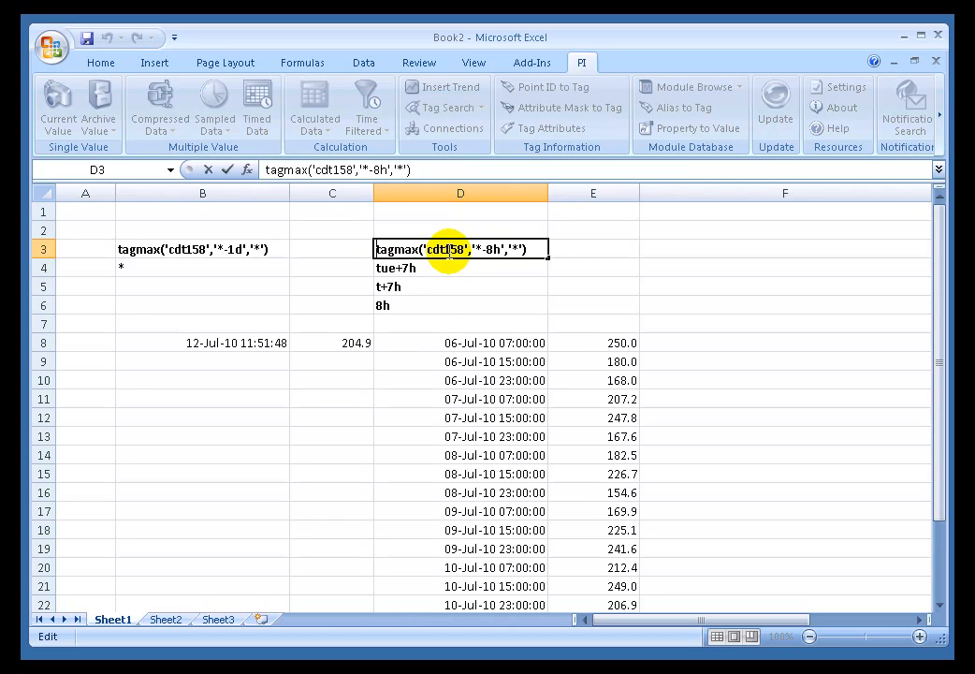
key("shift+End")
type("hou")
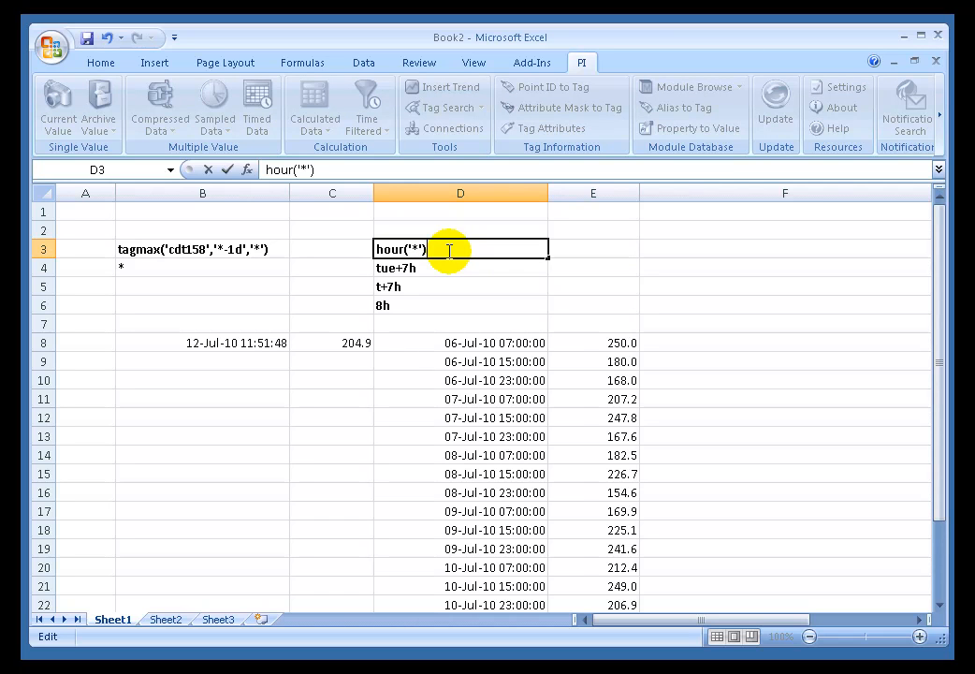
key("Return")
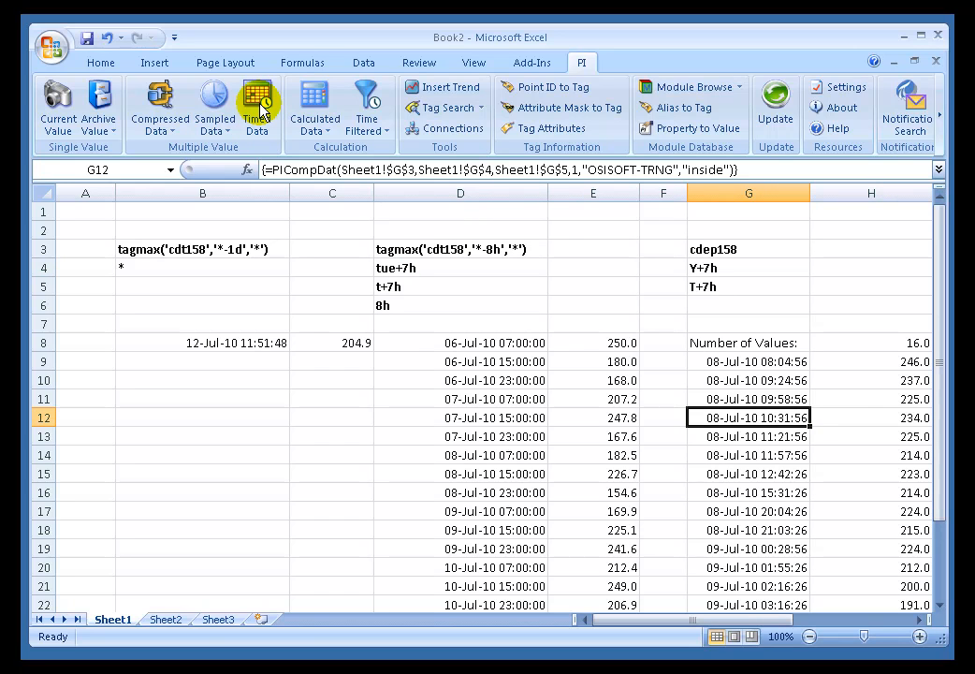
Examine the irregular timestamps of the compressed data retrieved for cdep158 in G9:G18
left_click(918, 623)
left_click(919, 623)
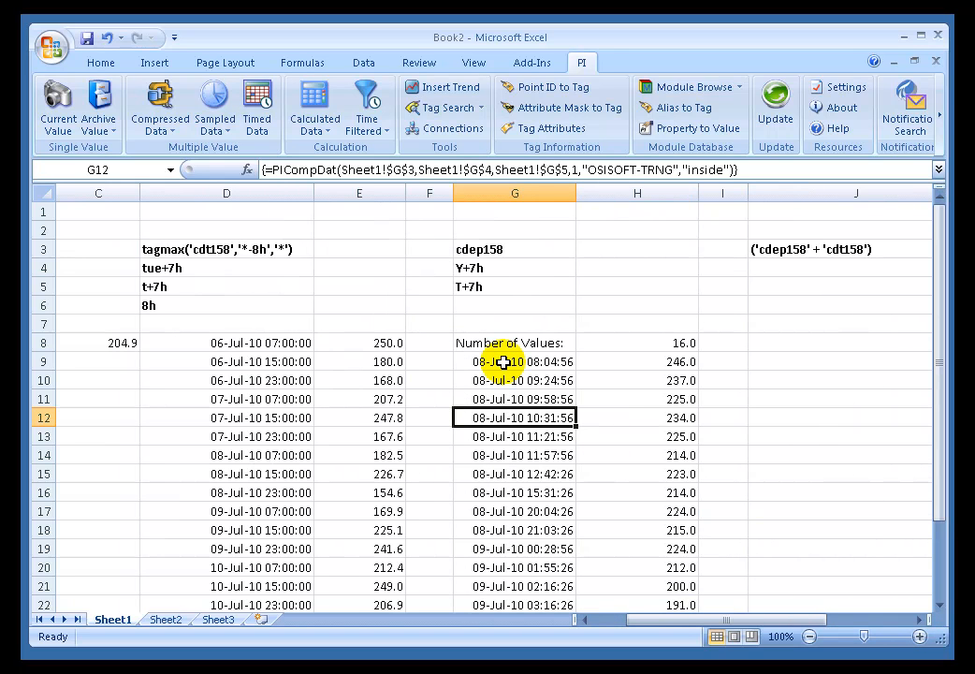
left_click(502, 362)
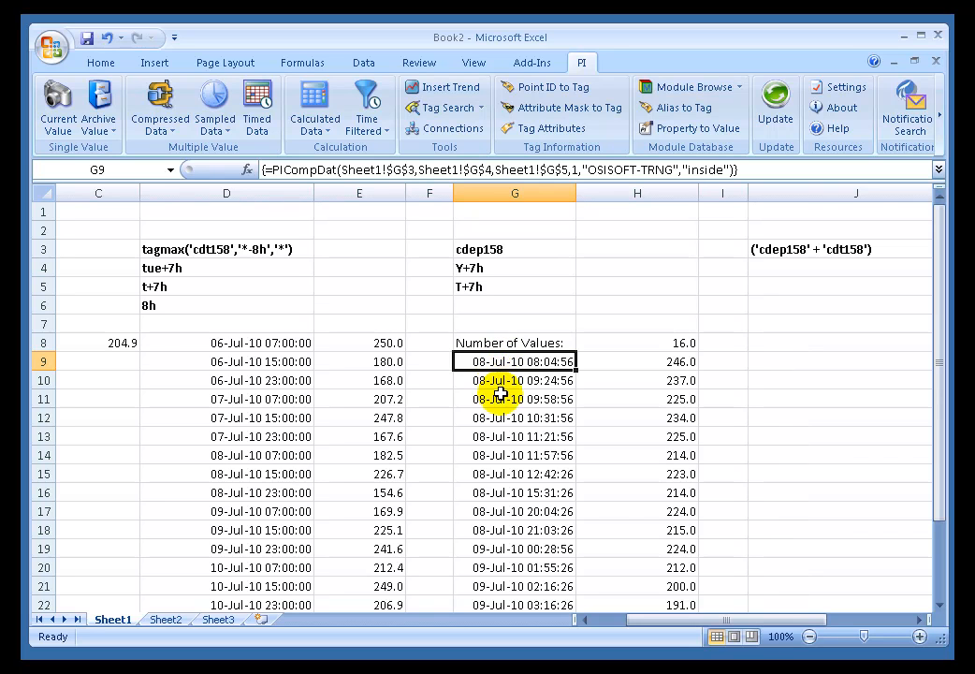
left_click(501, 399)
left_click(501, 418)
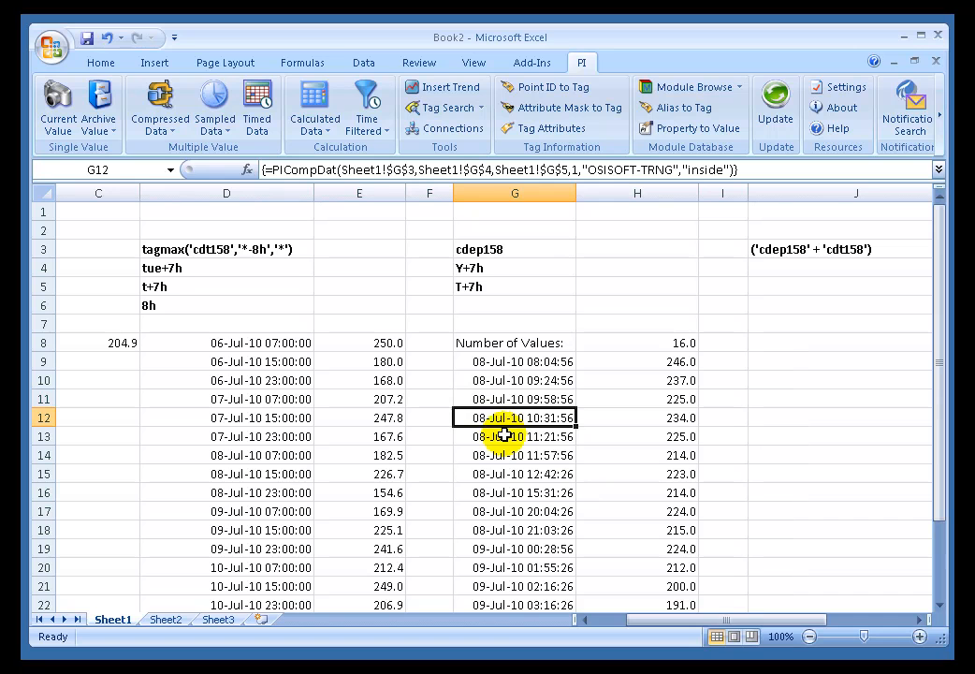
left_click(504, 435)
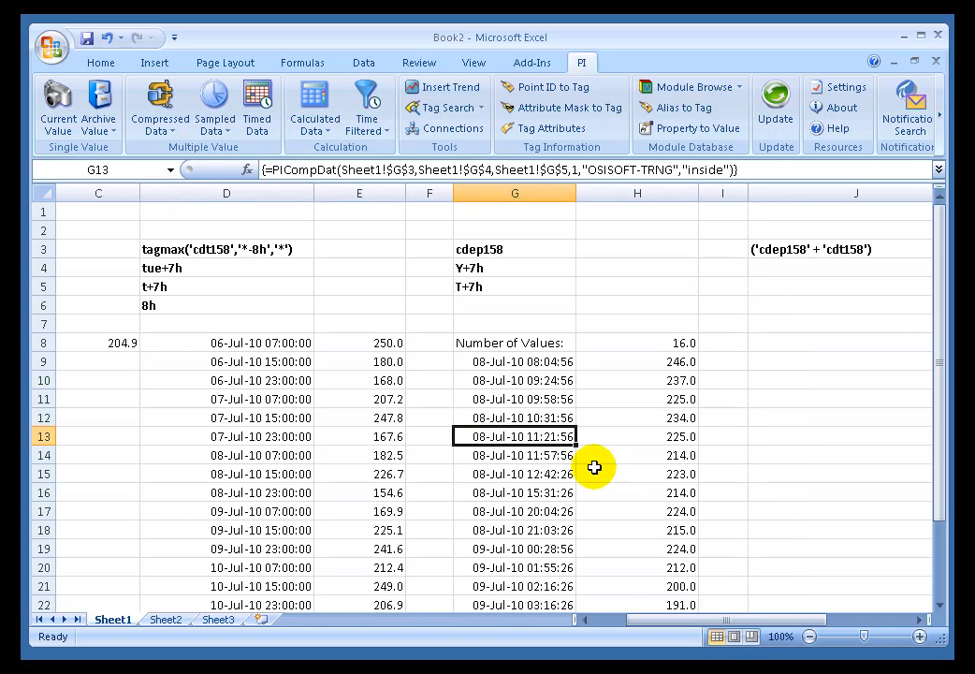
left_click(493, 496)
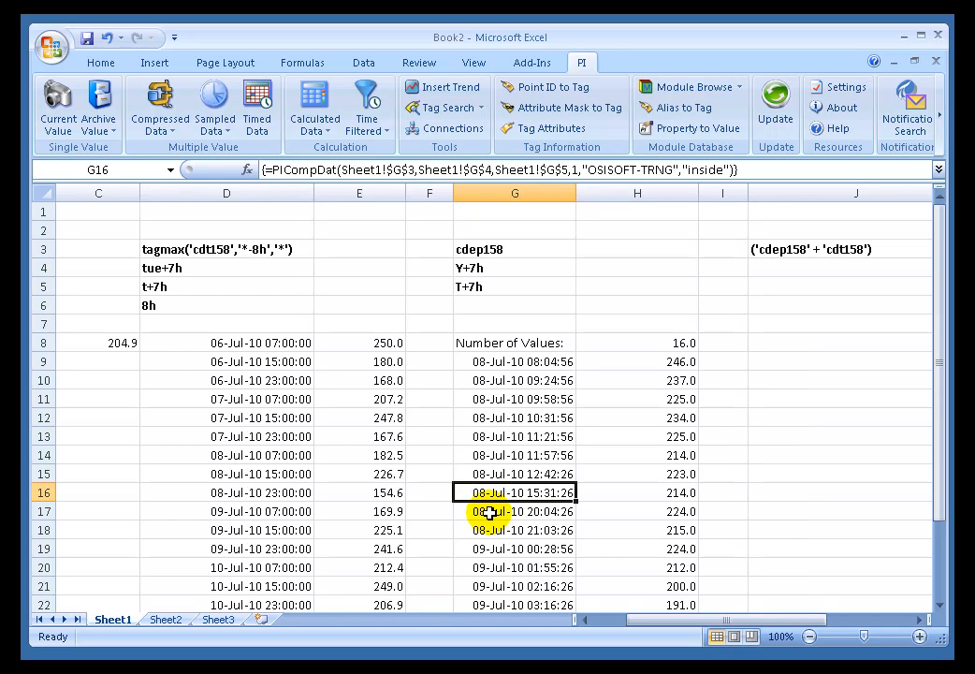
left_click(490, 512)
left_click(486, 532)
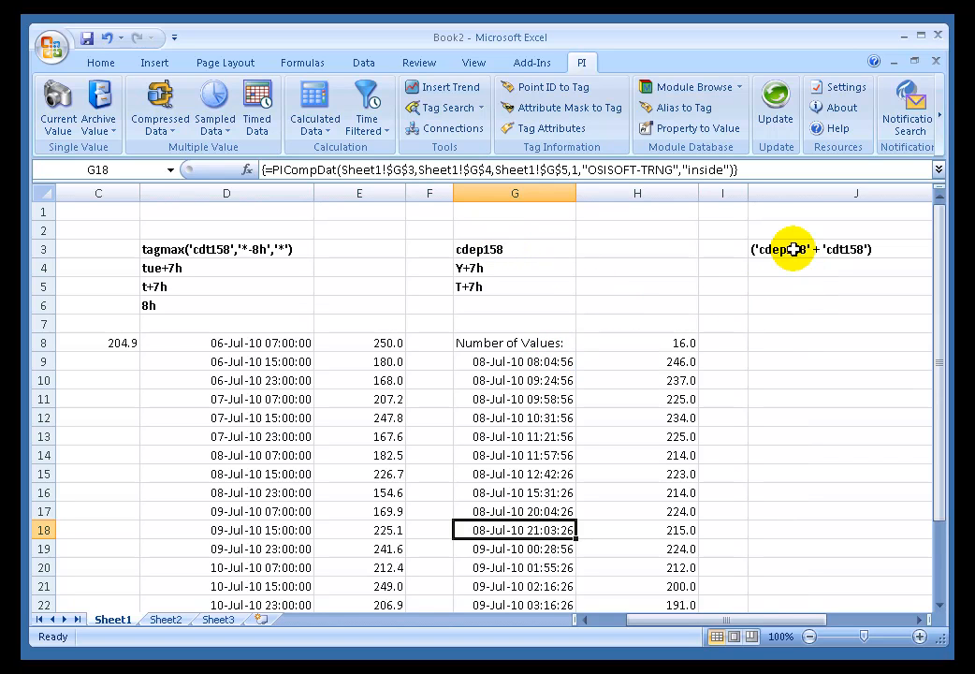
Set up a Timed Data retrieval in PI Expression mode with J9 as the output cell and J3 as the expression
left_click(772, 363)
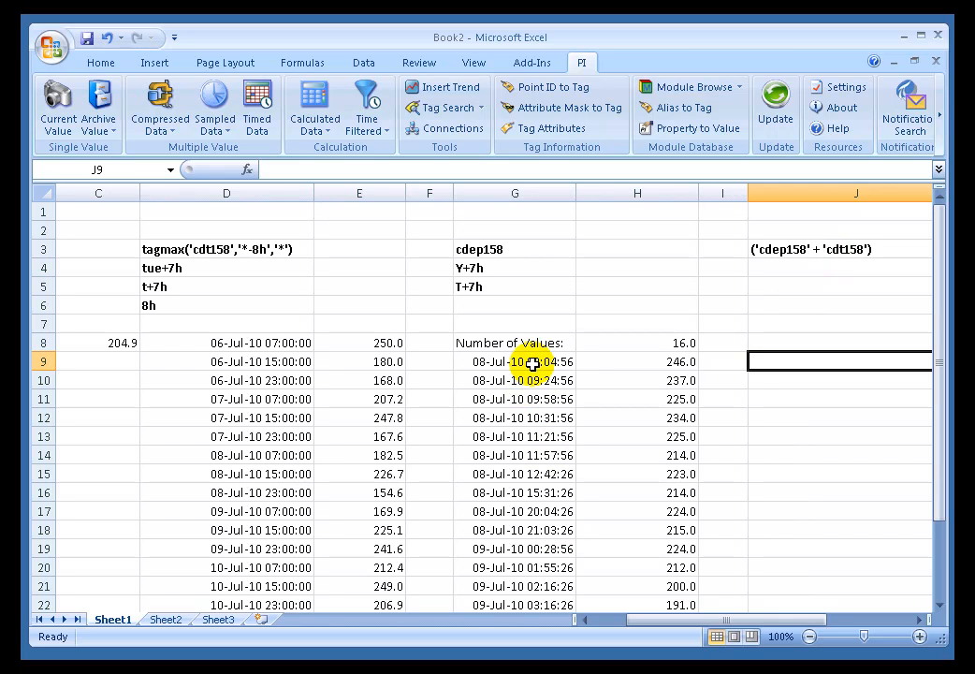
left_click(256, 103)
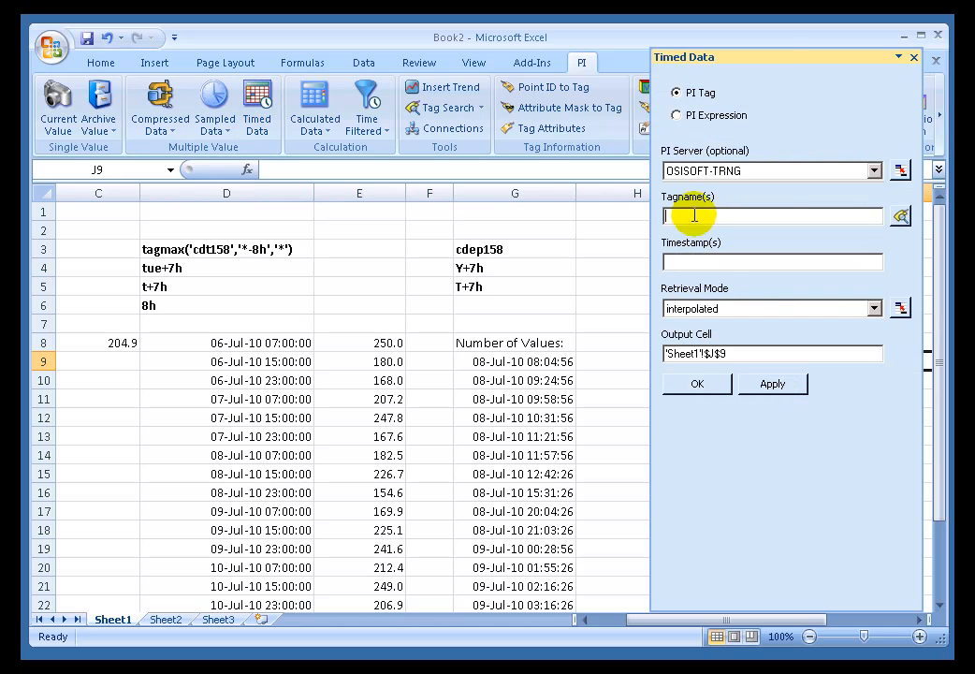
left_click_drag(772, 58, 223, 45)
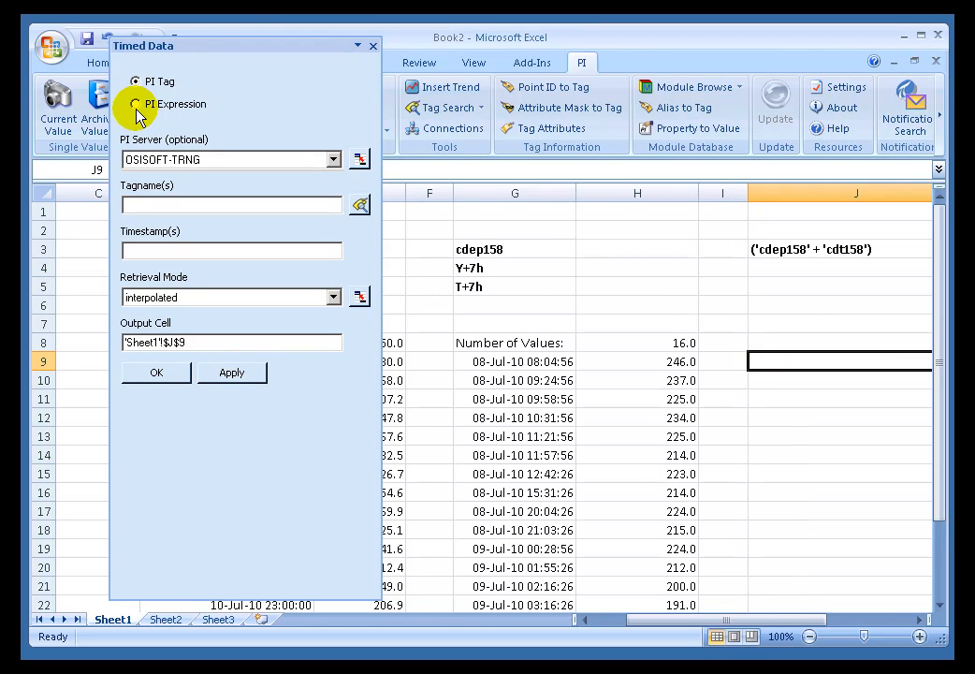
left_click(137, 105)
left_click(150, 209)
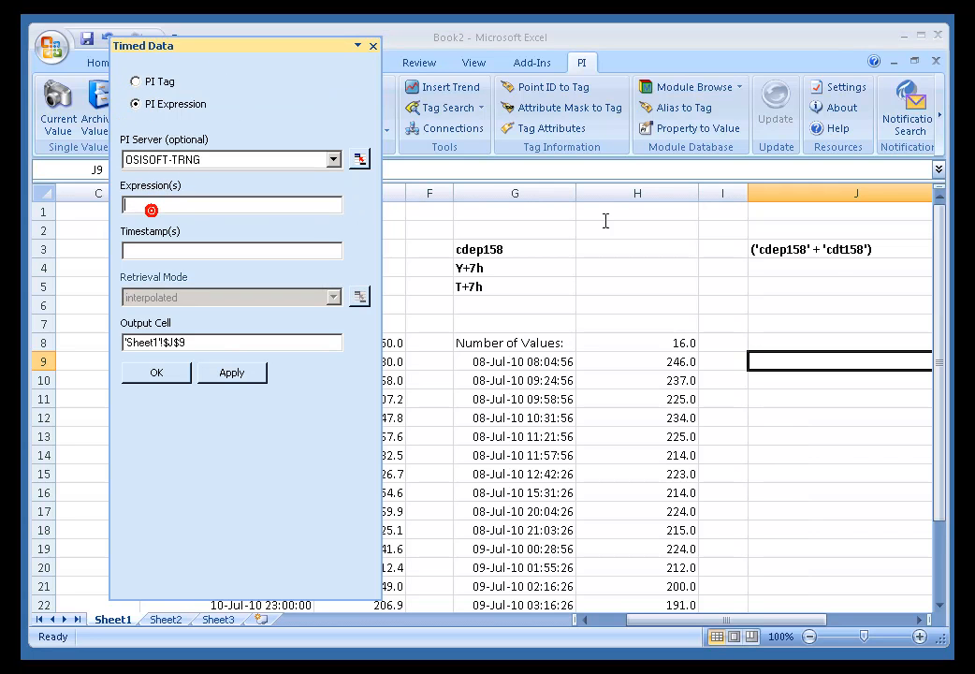
left_click(778, 249)
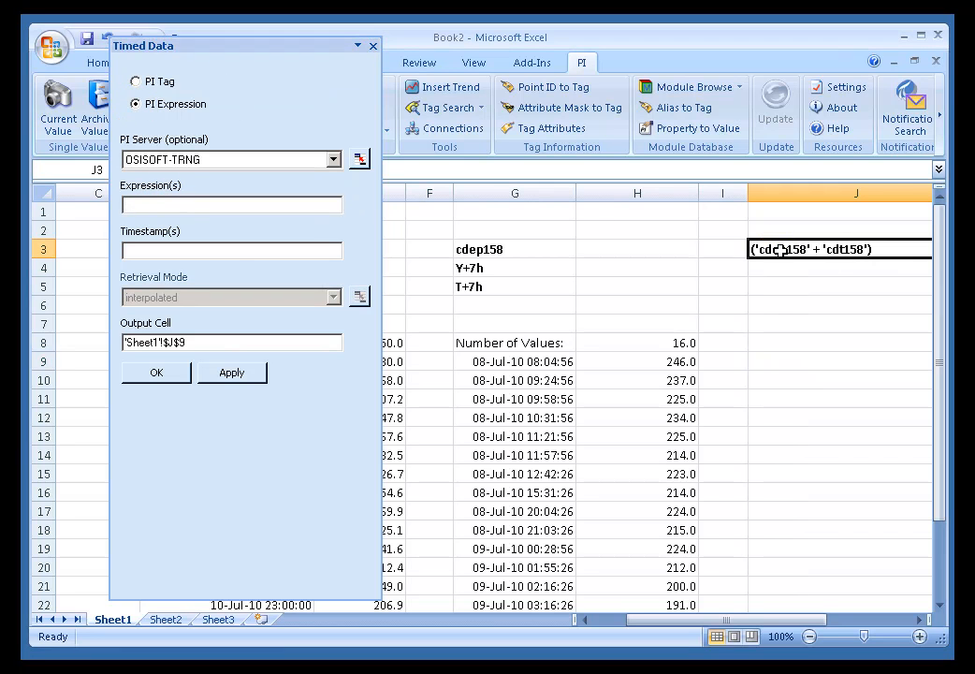
Use the cdep158 timestamps in G9:G24 for the Timed Data retrieval and insert the results
left_click(214, 251)
left_click_drag(517, 364, 496, 550)
left_click(169, 373)
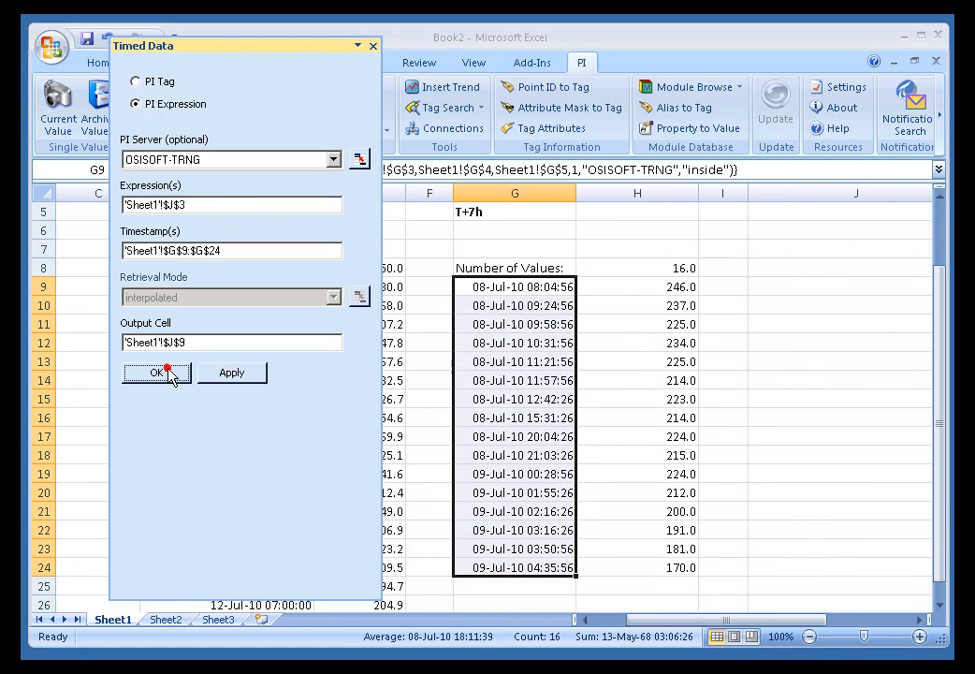
left_click(588, 630)
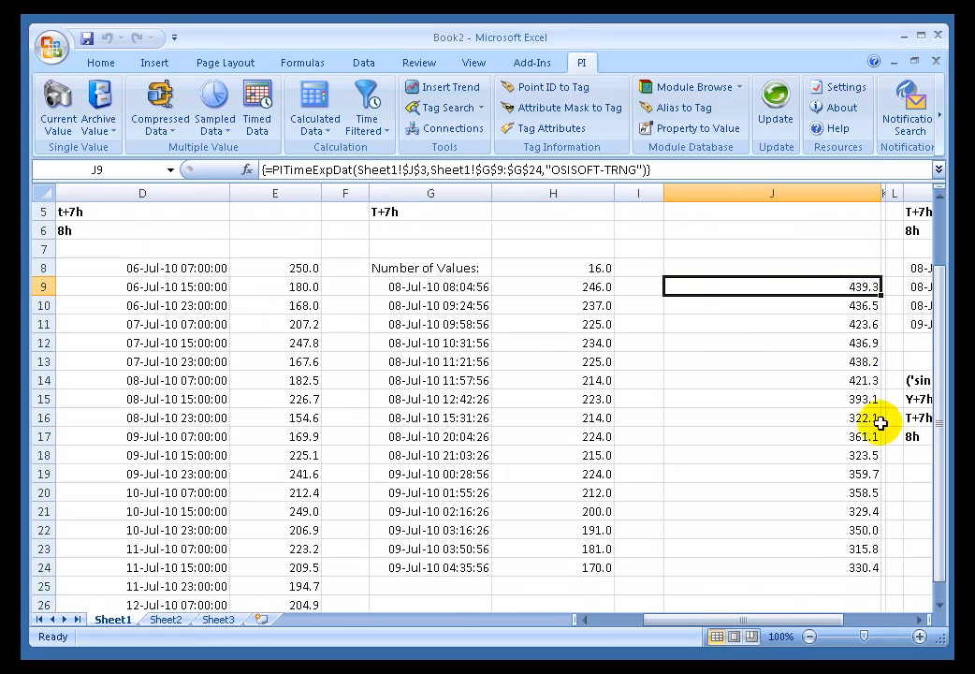
Multiply the summed tags in J3 by 3 so the expression reads ('cdep158' + 'cdt158') * 3
left_click(940, 194)
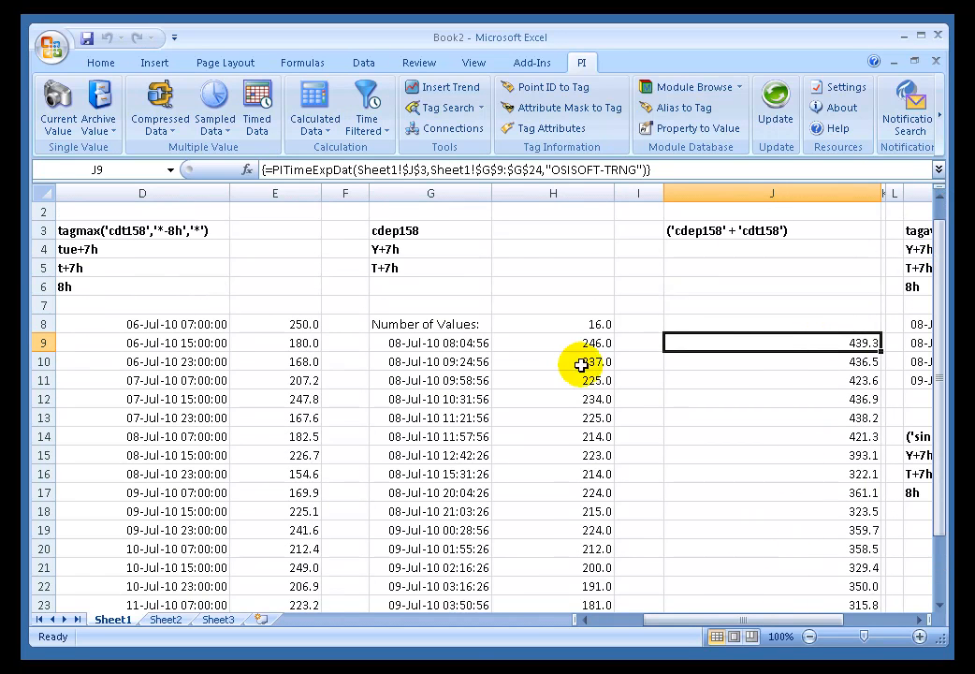
left_click(701, 226)
double_click(707, 228)
left_click(826, 235)
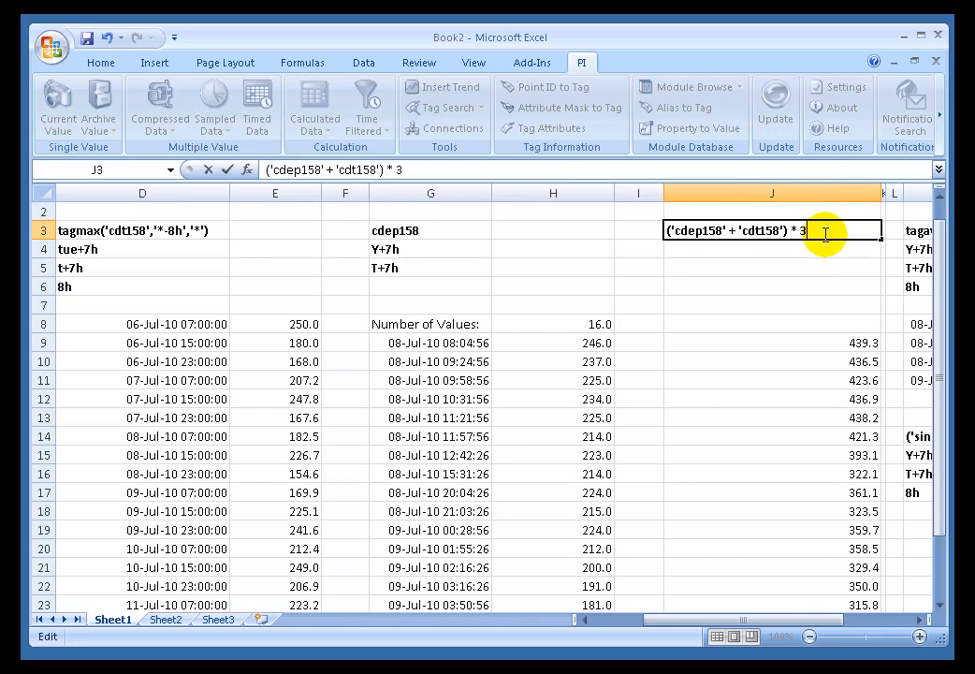
key("Return")
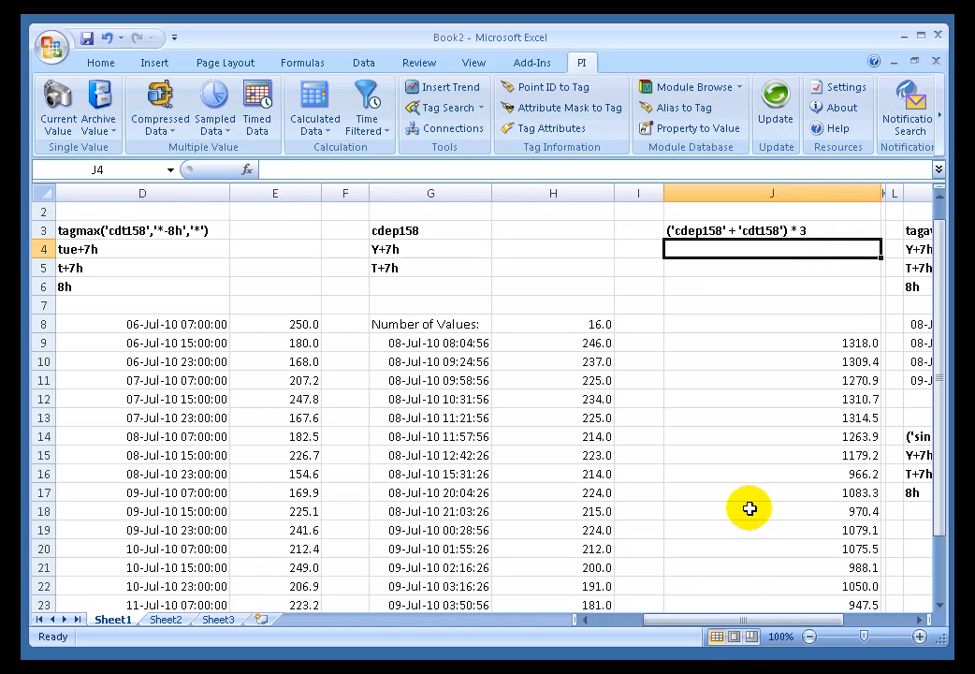
Inspect which expression cell and timestamp range the PITimeExpDat array formula in J9 references
left_click(784, 343)
double_click(812, 342)
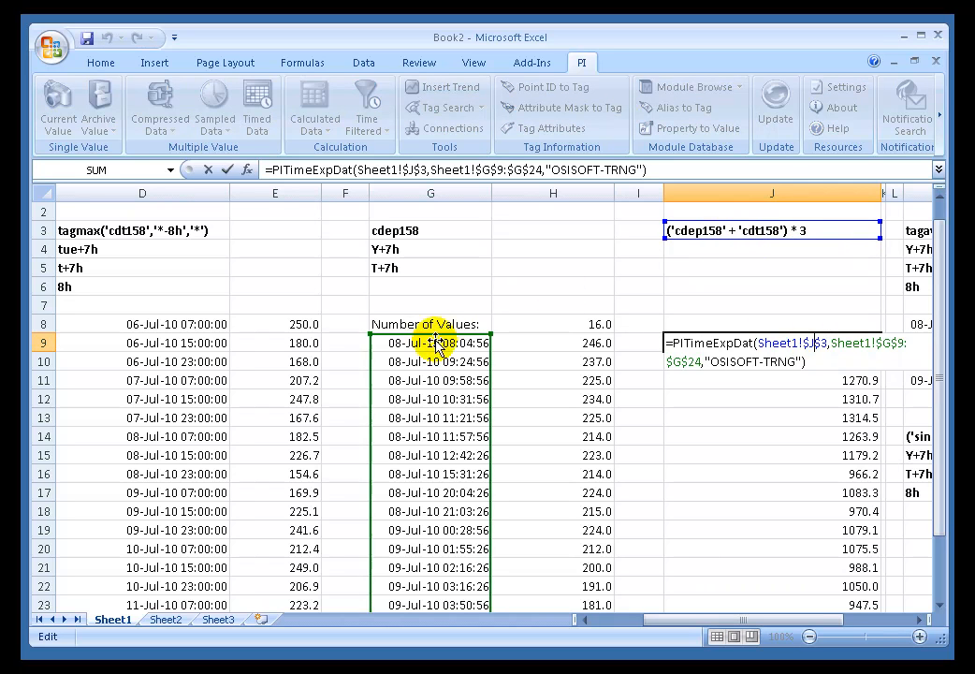
key("ctrl+shift+Return")
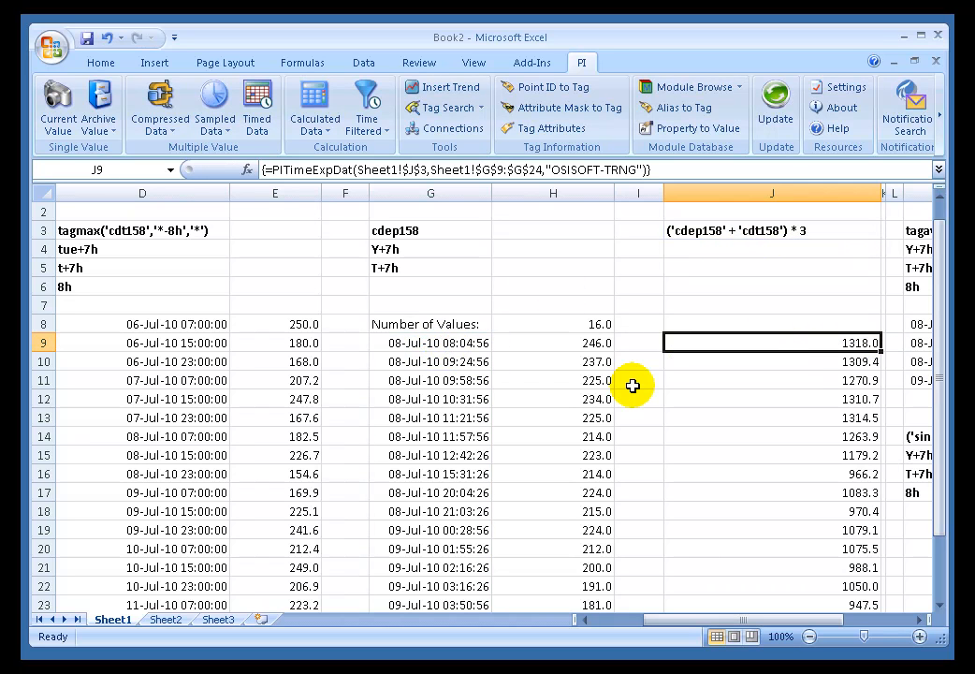
Review the calculation modes offered by Calculated Data and close it without inserting anything
key("Up")
key("Up")
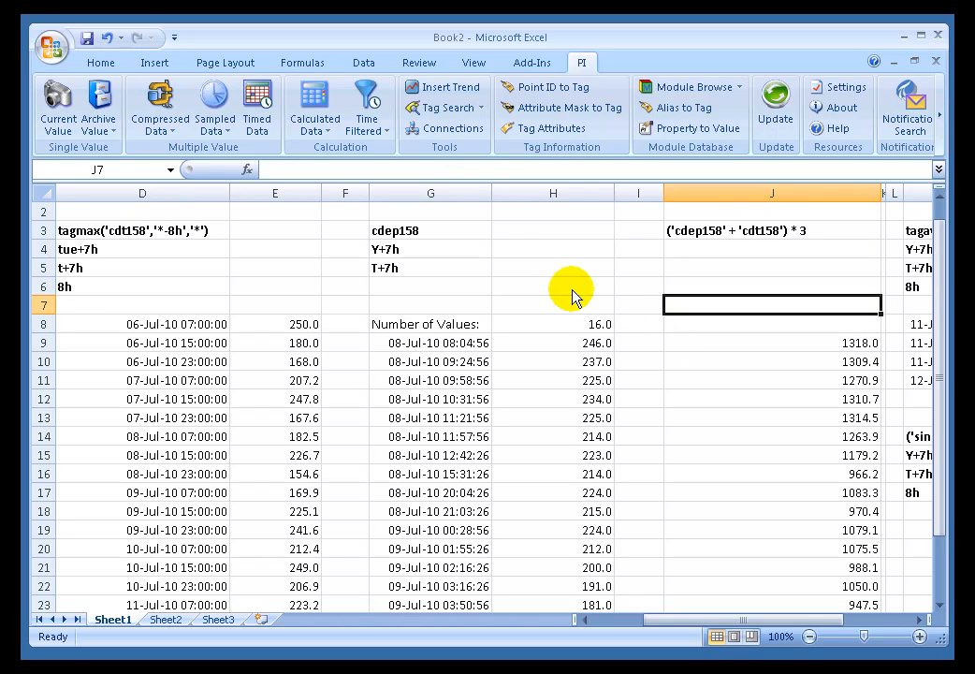
left_click(318, 104)
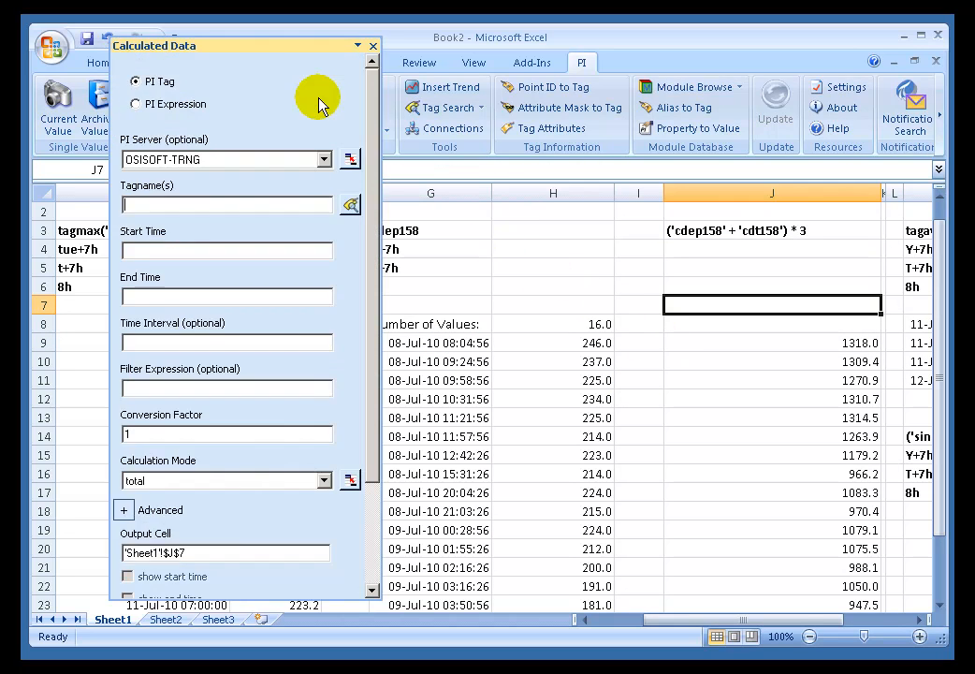
left_click(325, 481)
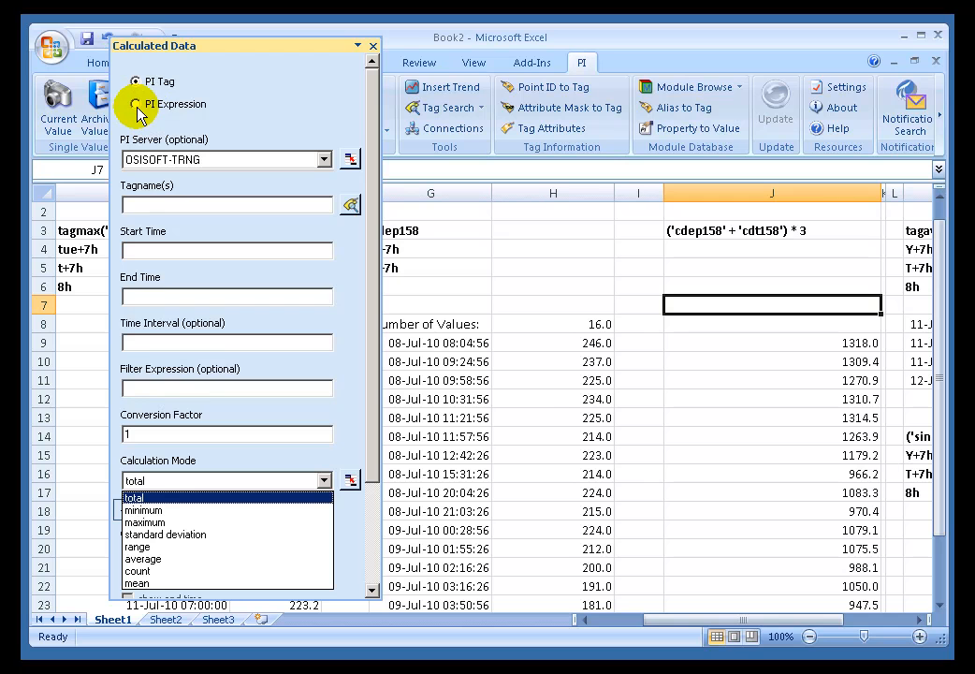
left_click(374, 47)
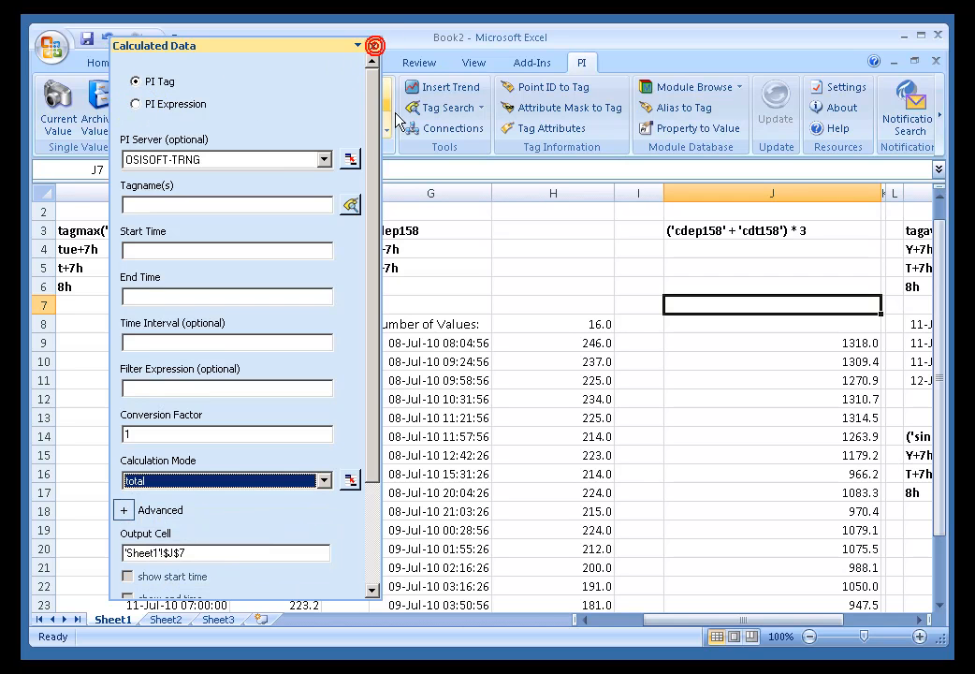
left_click(373, 47)
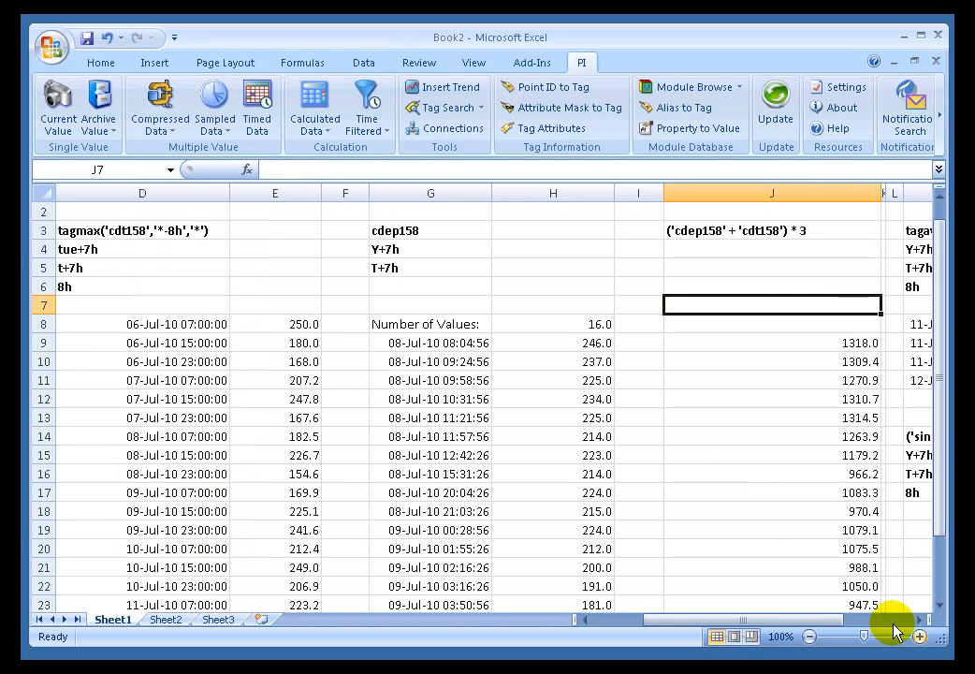
Start a Calculated Data retrieval with output cell M19, using the PI expression in M14
left_click(893, 620)
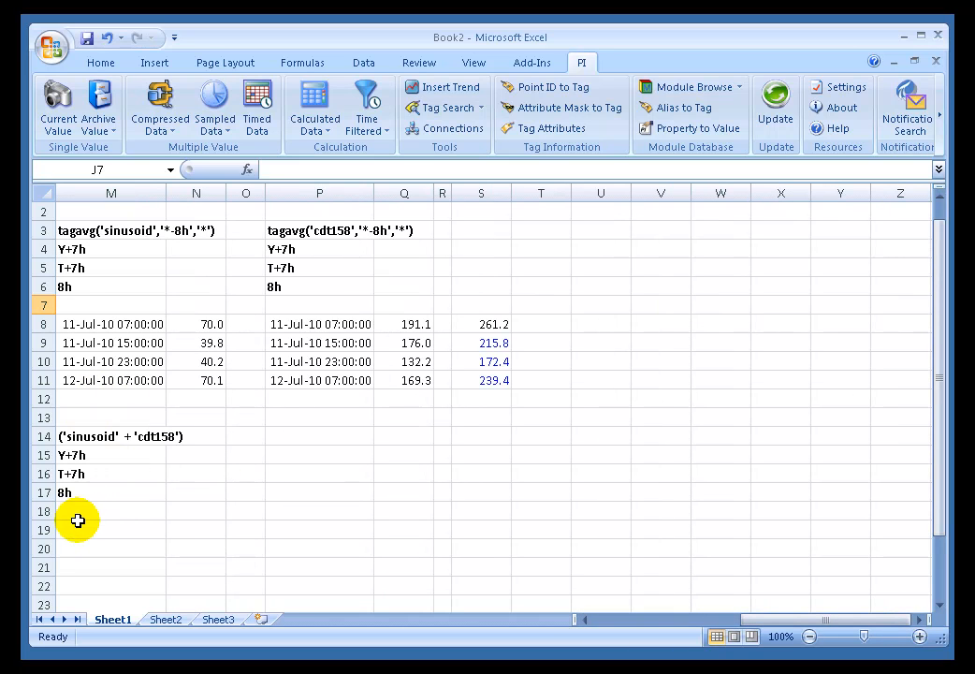
left_click(76, 527)
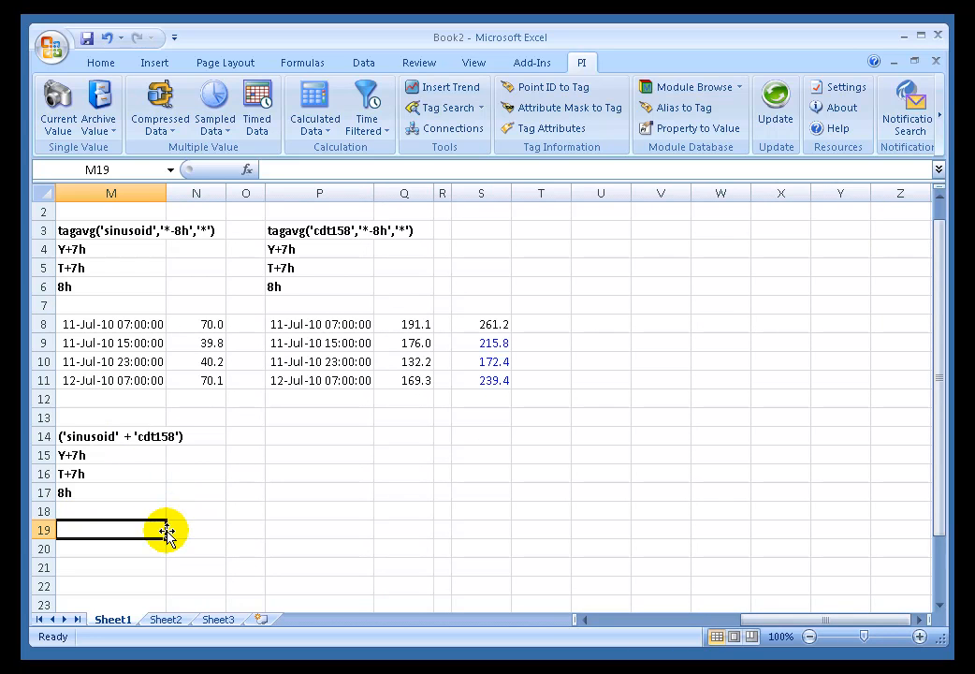
left_click(937, 613)
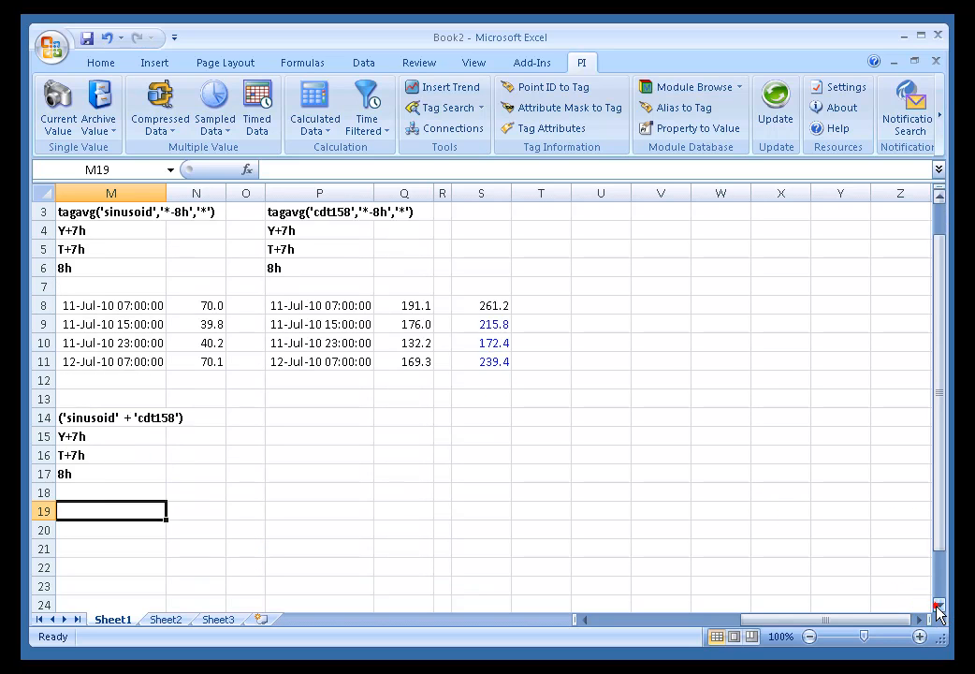
left_click(937, 611)
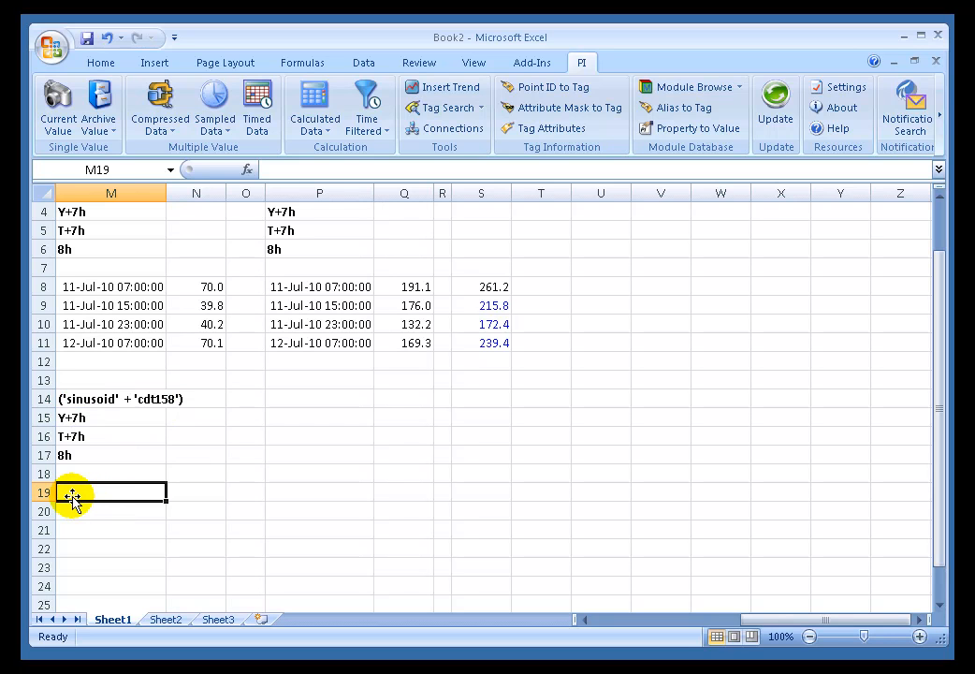
left_click(323, 110)
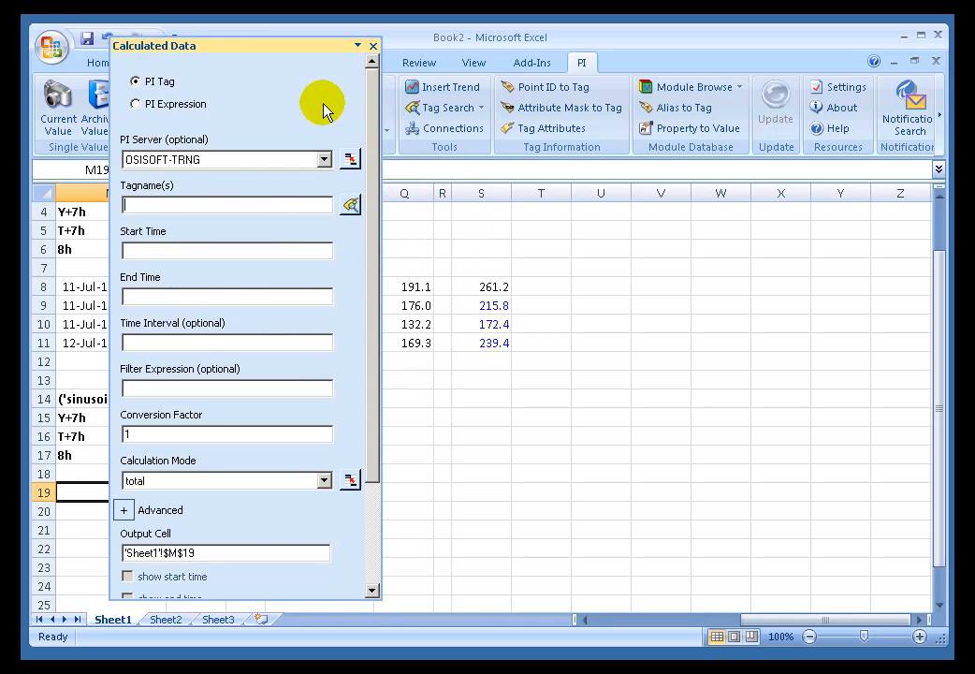
left_click_drag(309, 45, 627, 54)
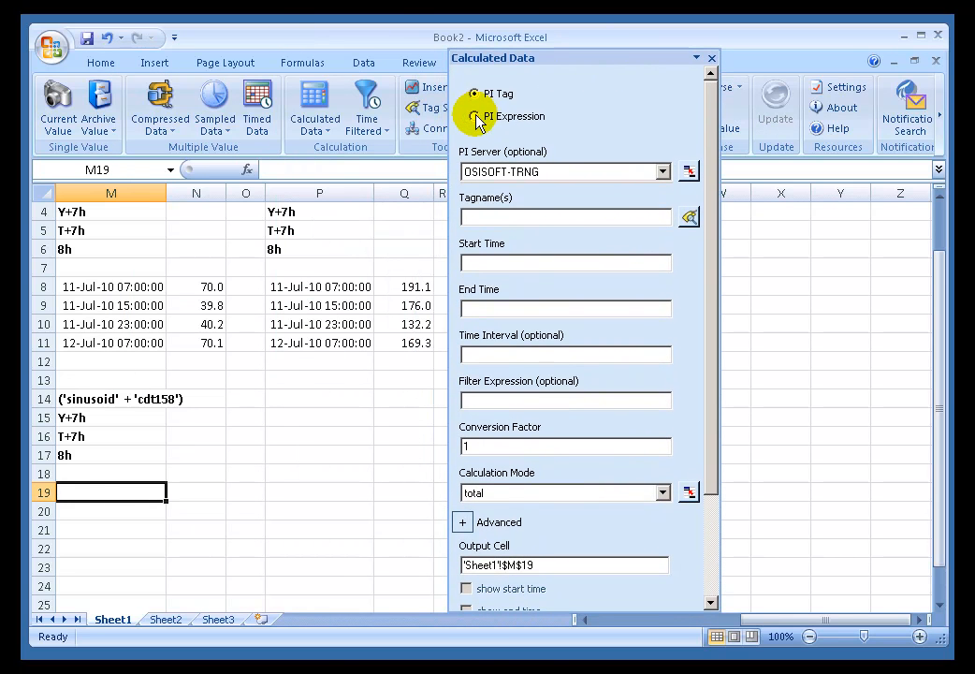
left_click(475, 116)
left_click(491, 217)
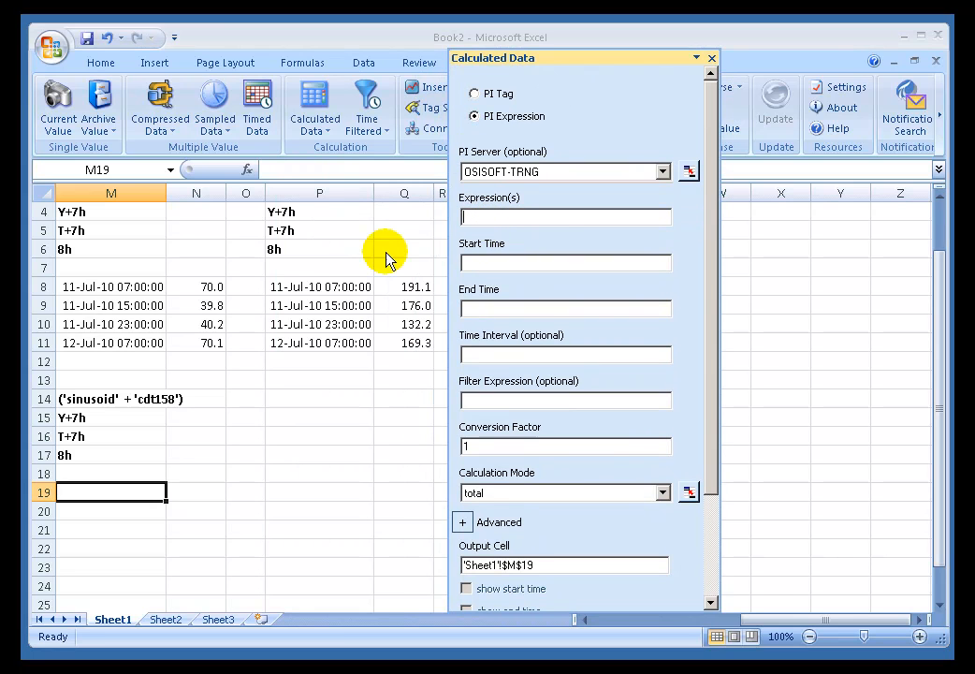
left_click(94, 399)
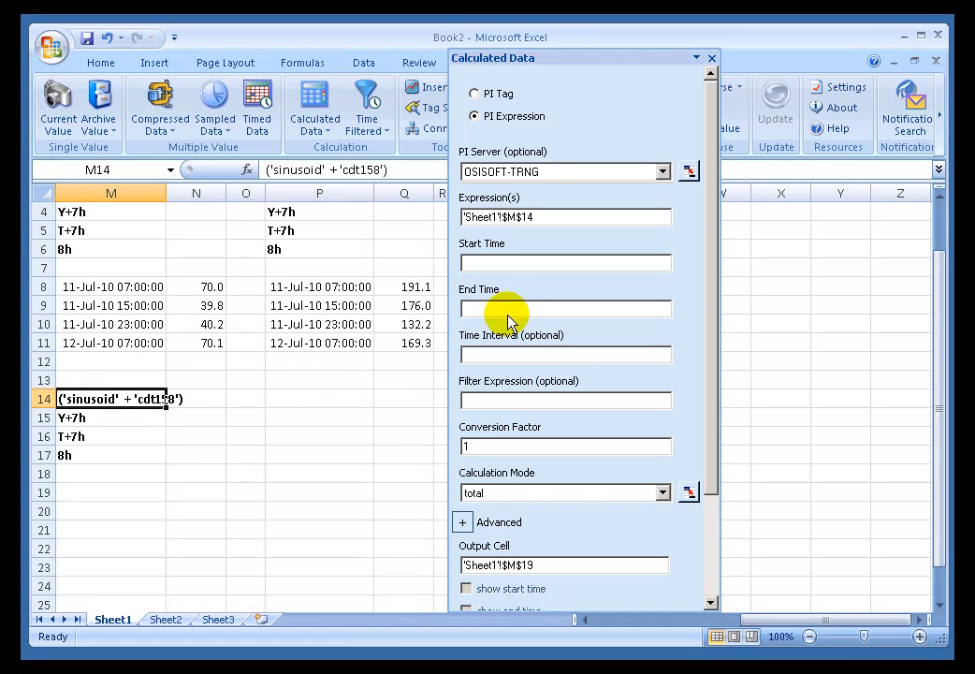
Reference M15 as the start time, M16 as the end time and M17 as the time interval for the calculation
left_click(474, 261)
left_click(116, 417)
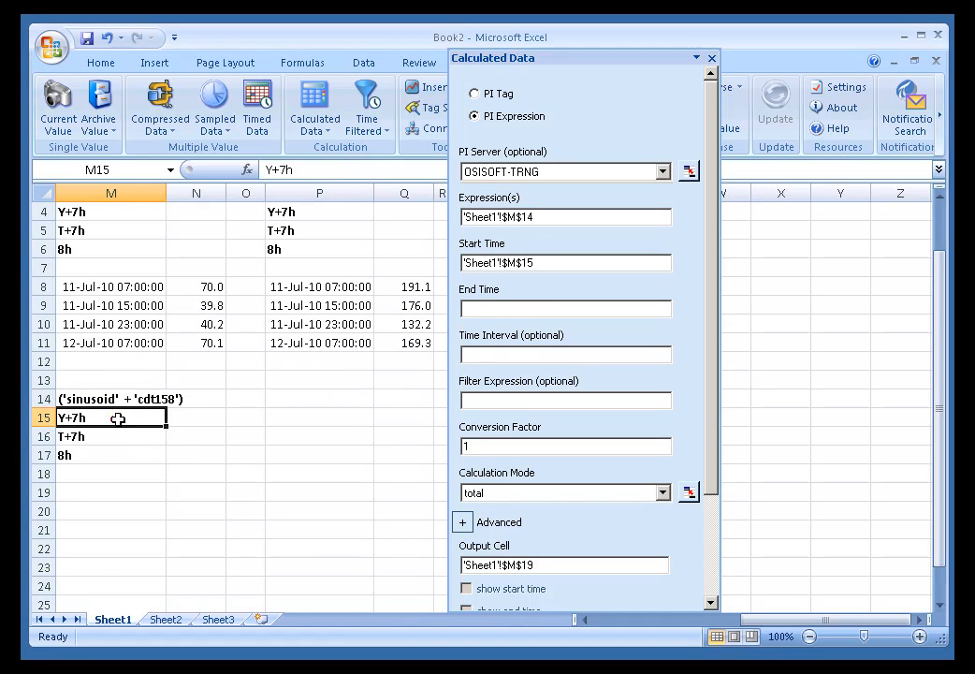
left_click(471, 309)
left_click(116, 437)
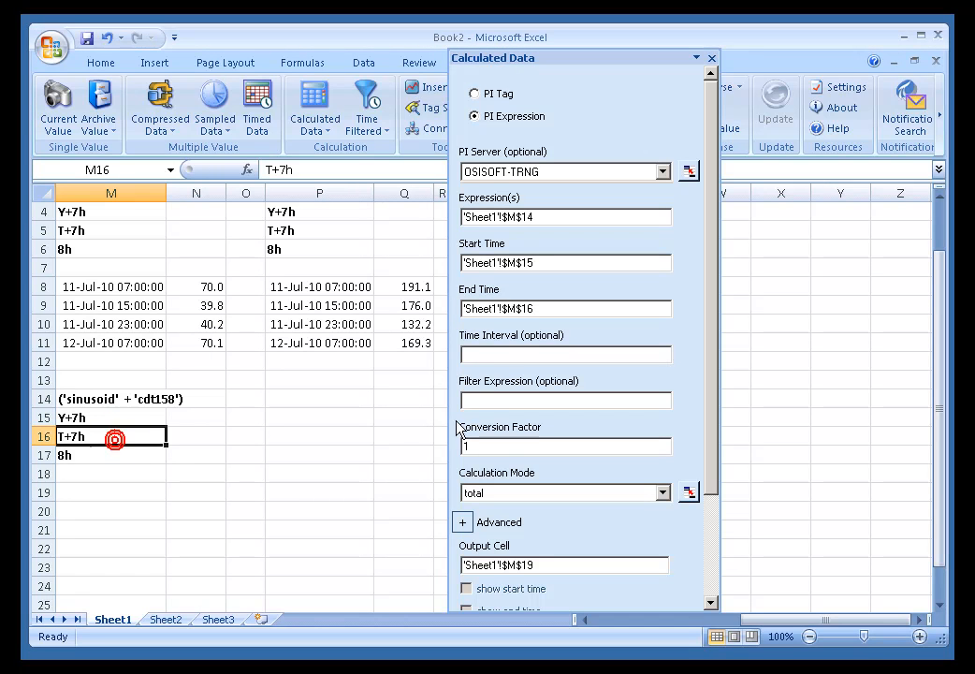
left_click(479, 354)
left_click(92, 454)
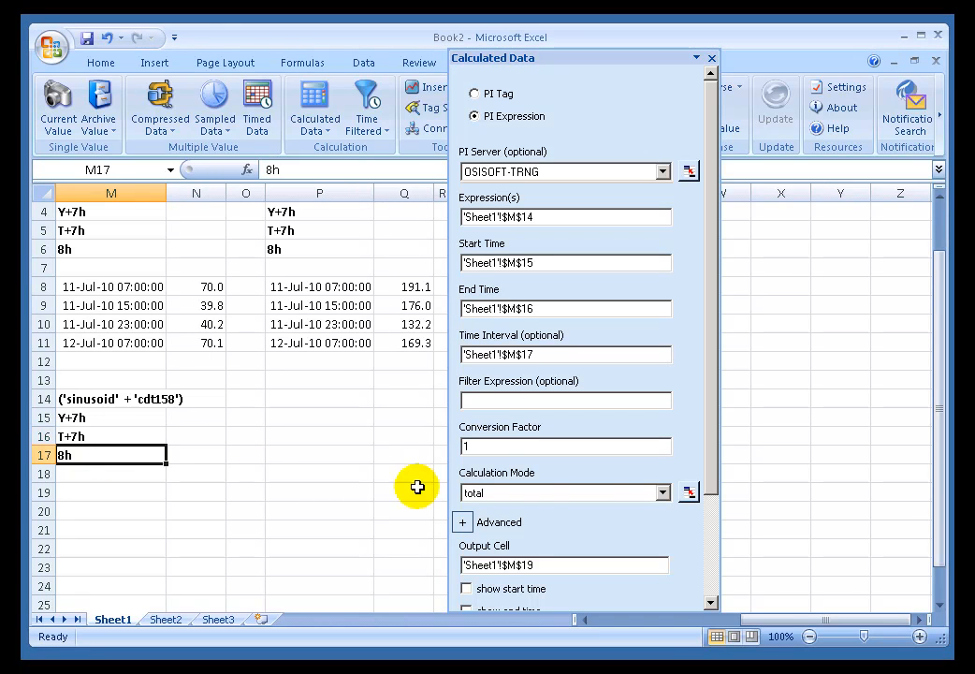
Set the calculation mode to average, show only the end time in column layout, and insert the results
left_click(662, 493)
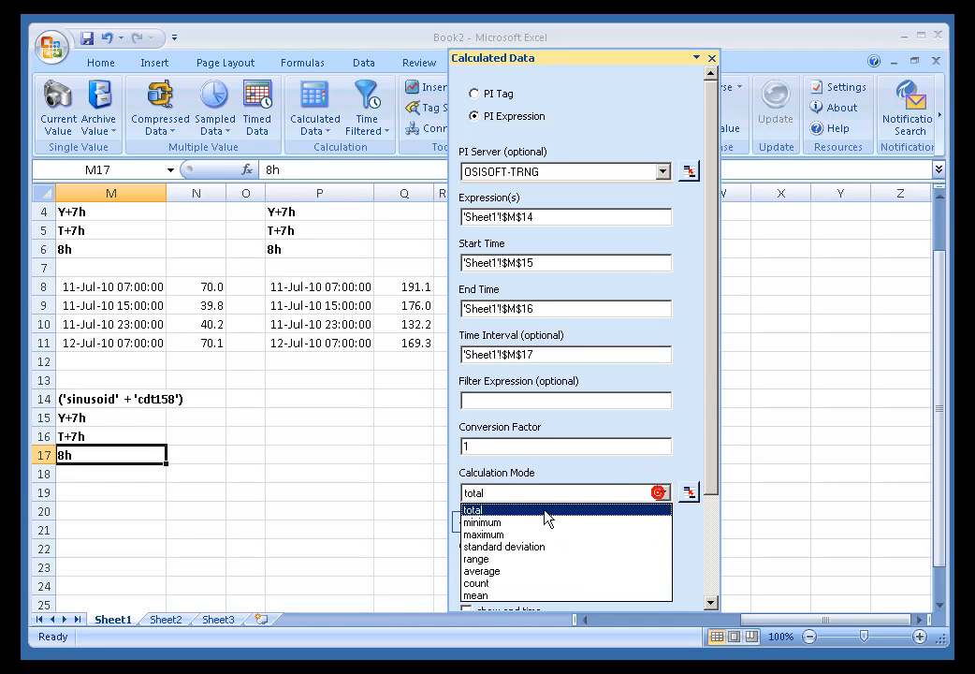
left_click(488, 571)
left_click_drag(938, 484, 937, 535)
left_click(709, 522)
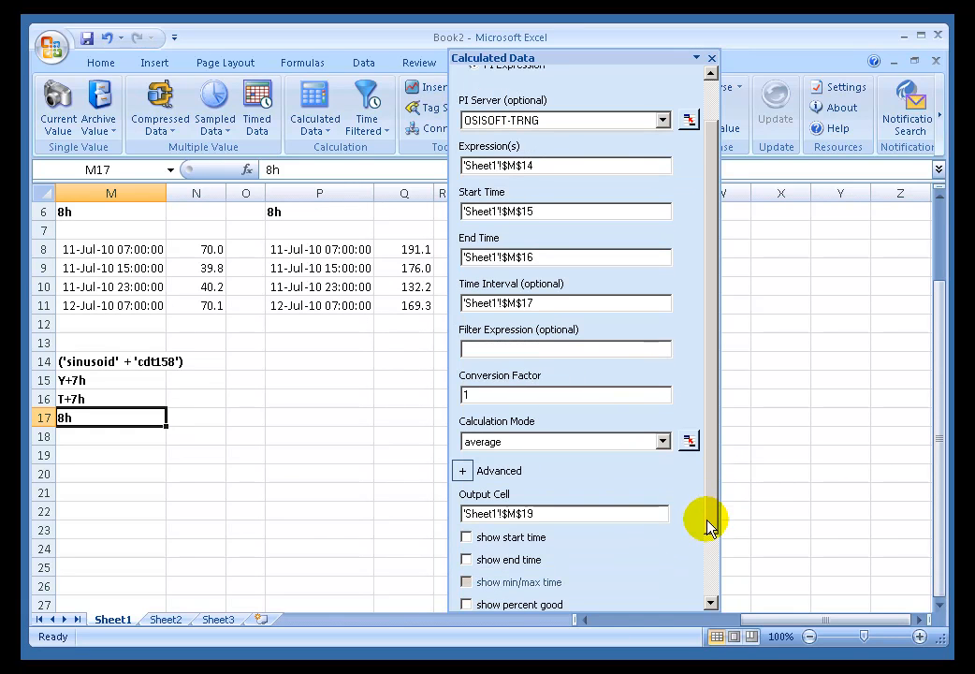
left_click(465, 537)
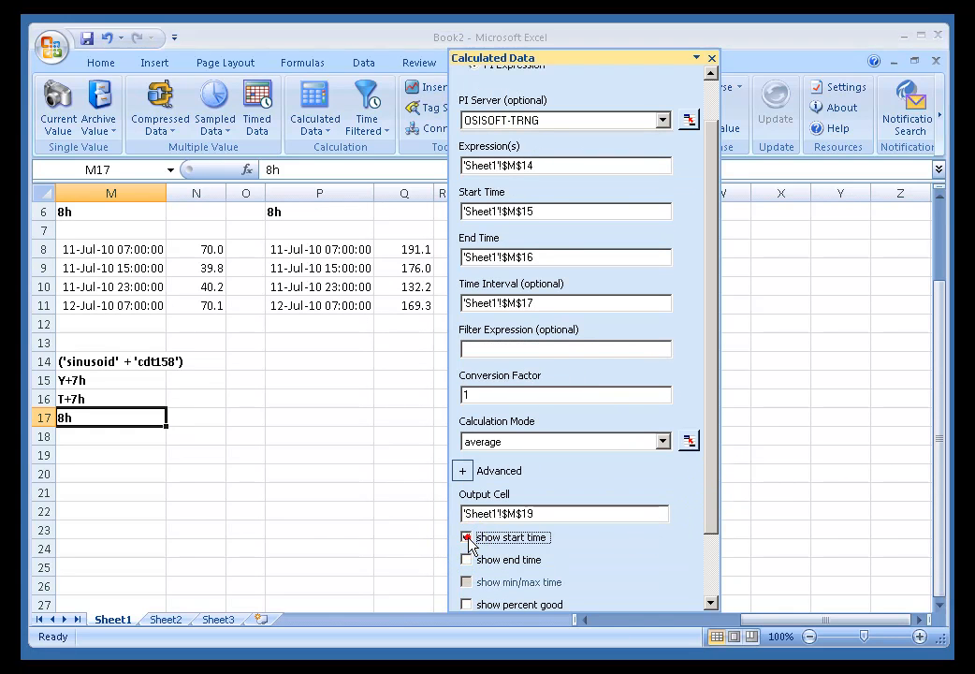
left_click(465, 537)
left_click(465, 559)
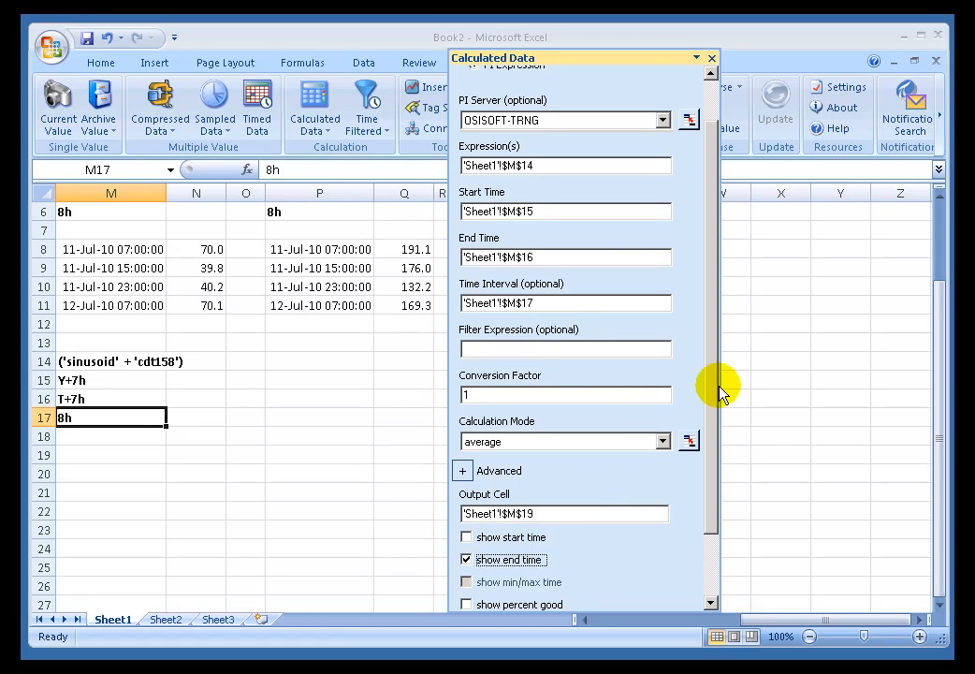
left_click_drag(712, 394, 716, 446)
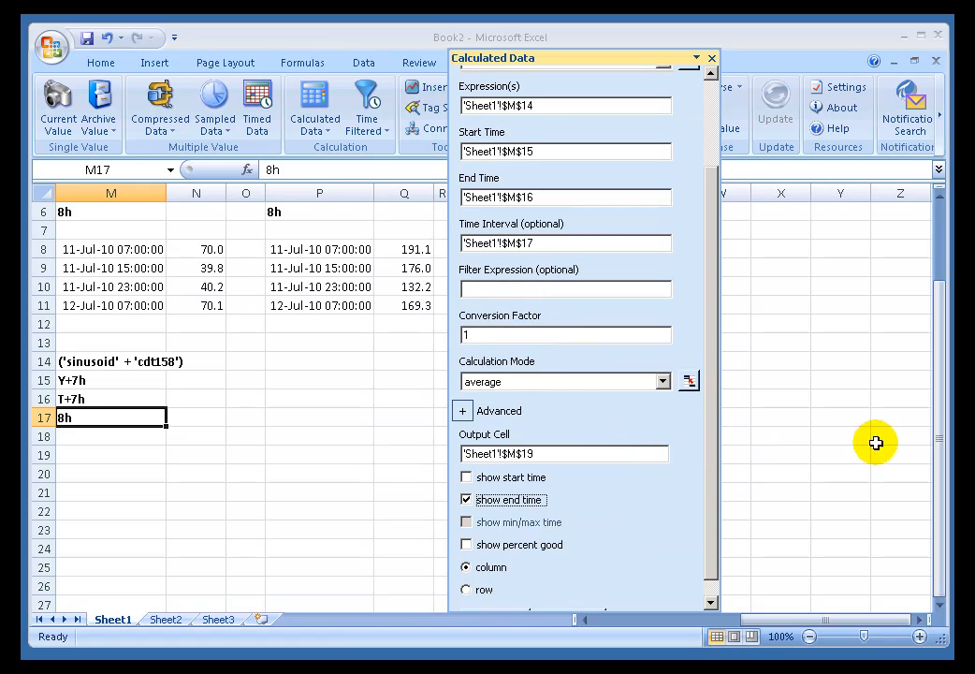
left_click(490, 600)
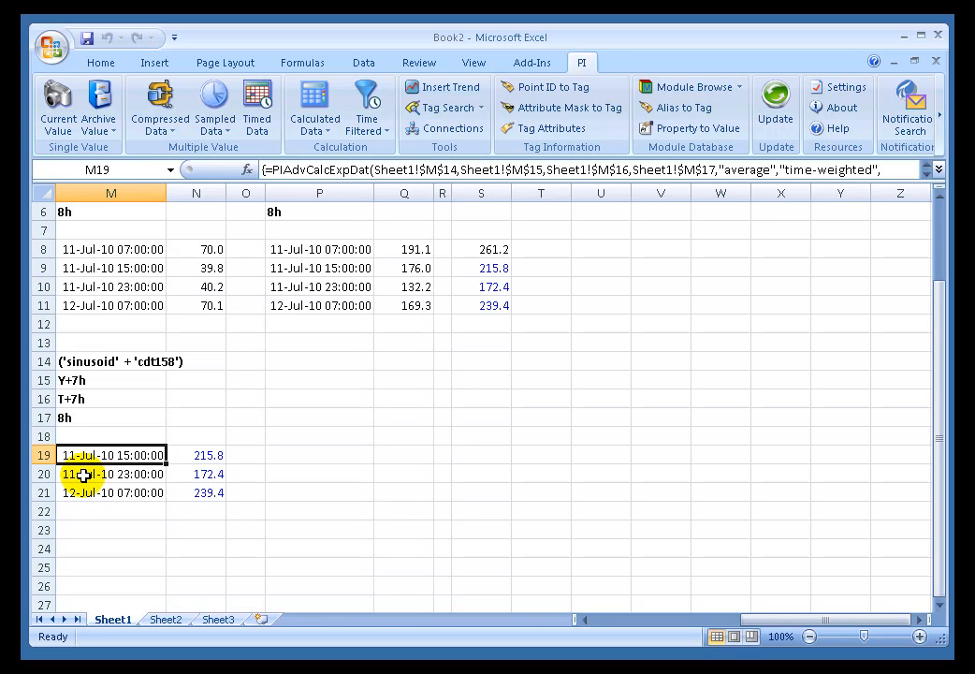
Try 2+2 as the expression in M14 and undo the replacement
left_click(90, 363)
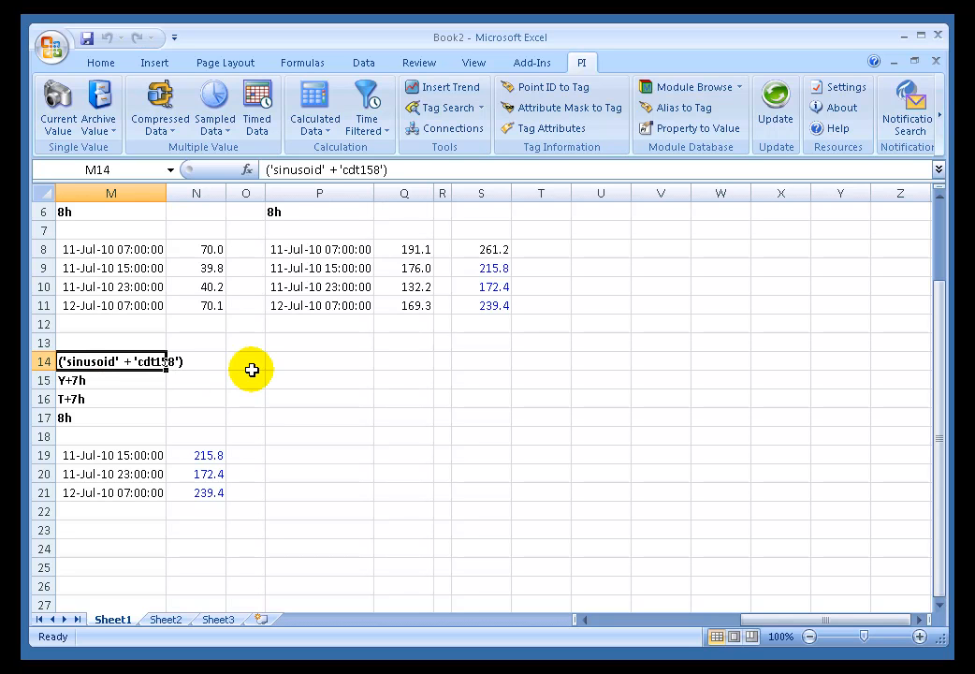
type("2+2")
key("Return")
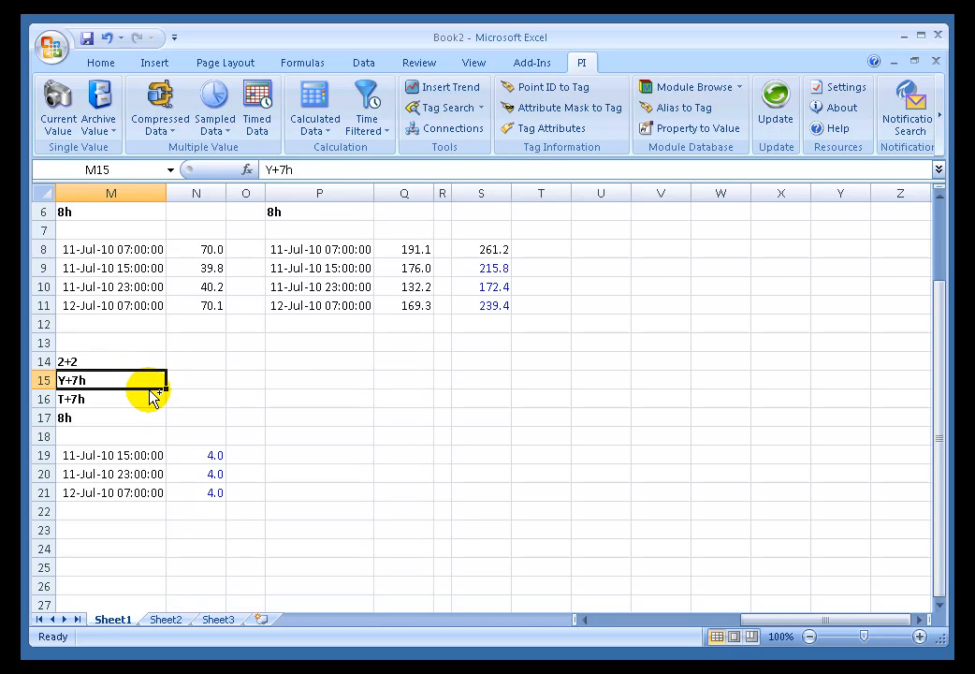
key("ctrl+z")
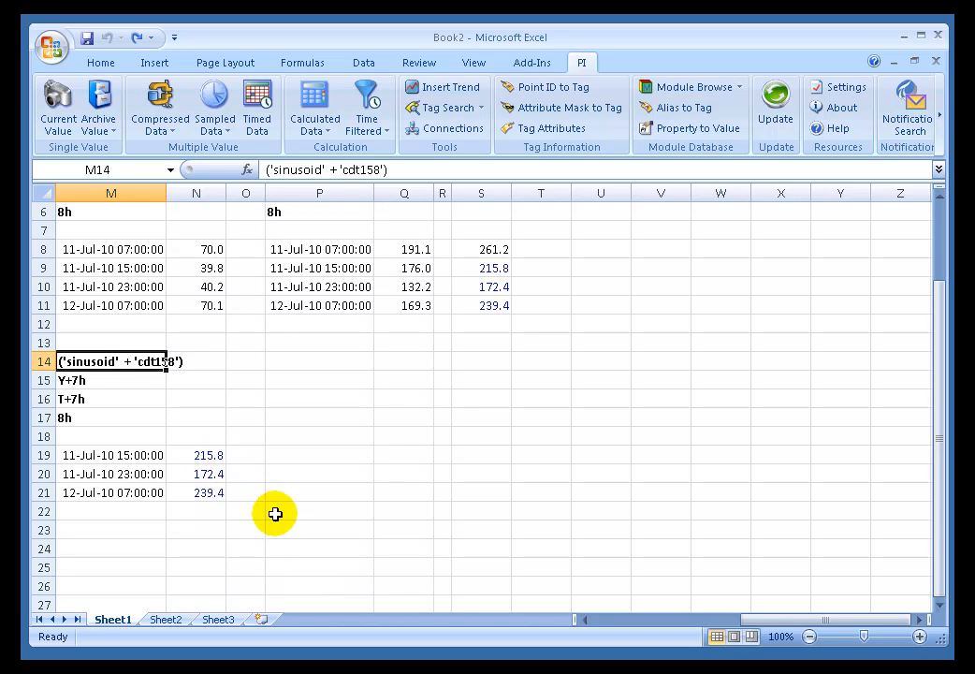
Inspect the Sampled Data settings behind the sinusoid tagavg results in M8:N11 and close them without changes
left_click(940, 195)
left_click(940, 196)
left_click(940, 195)
left_click(940, 195)
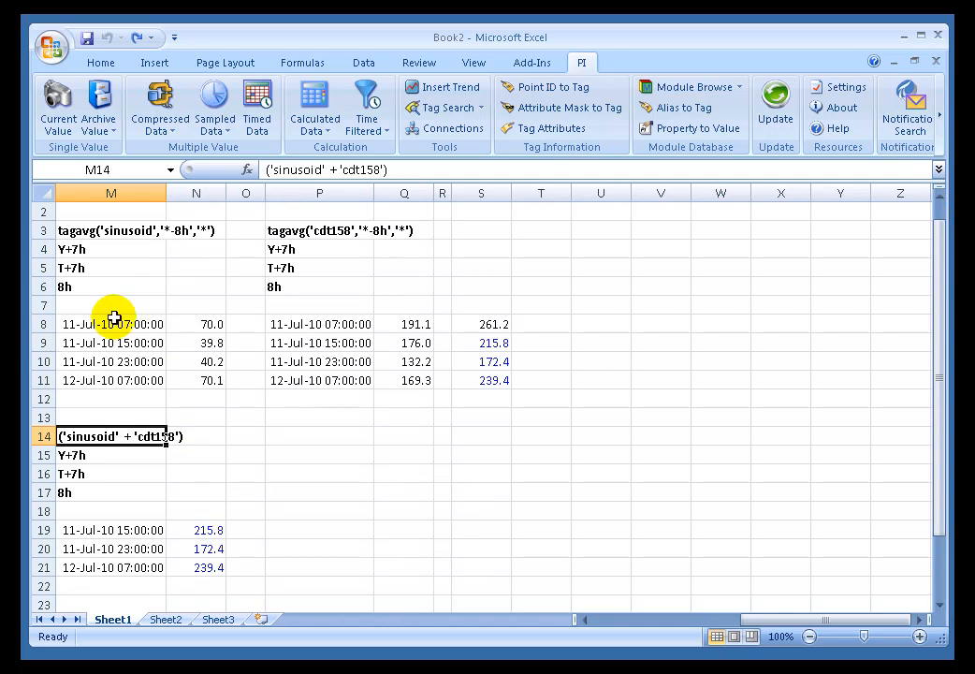
left_click(87, 400)
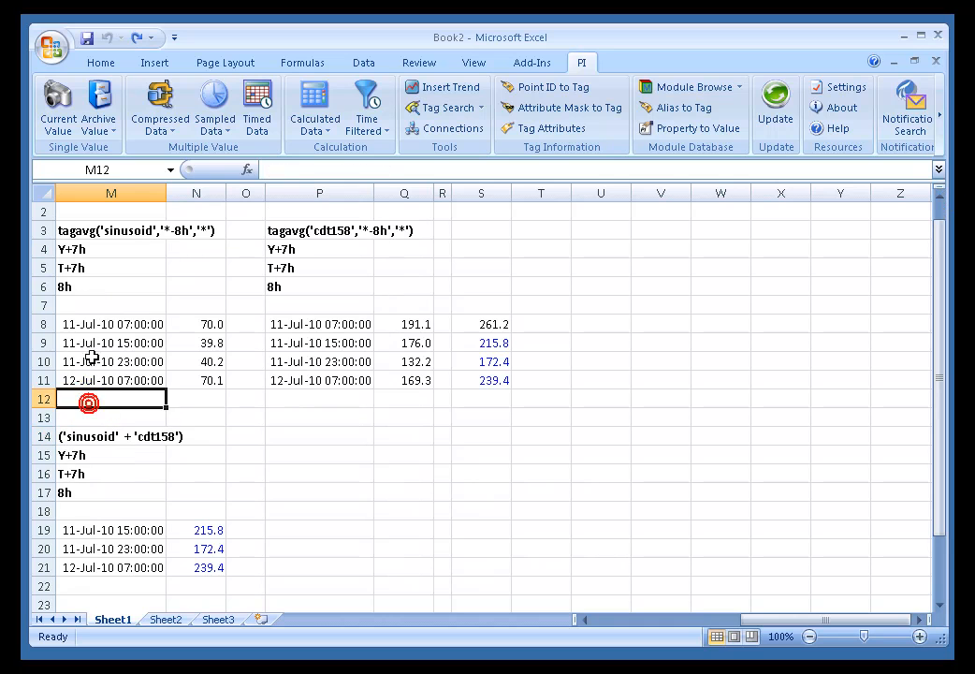
left_click(85, 327)
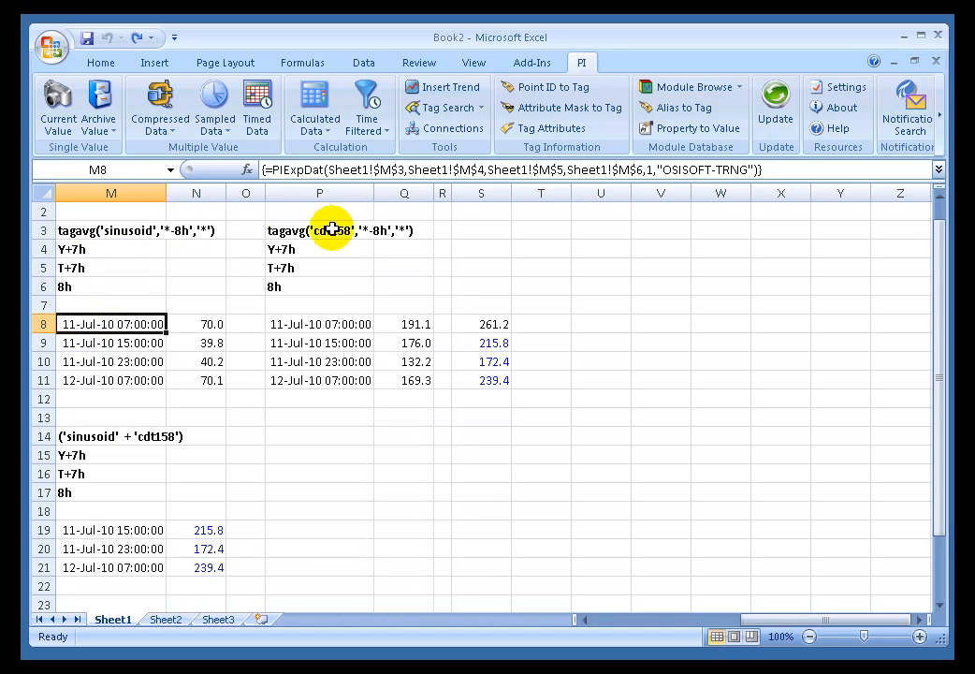
right_click(90, 324)
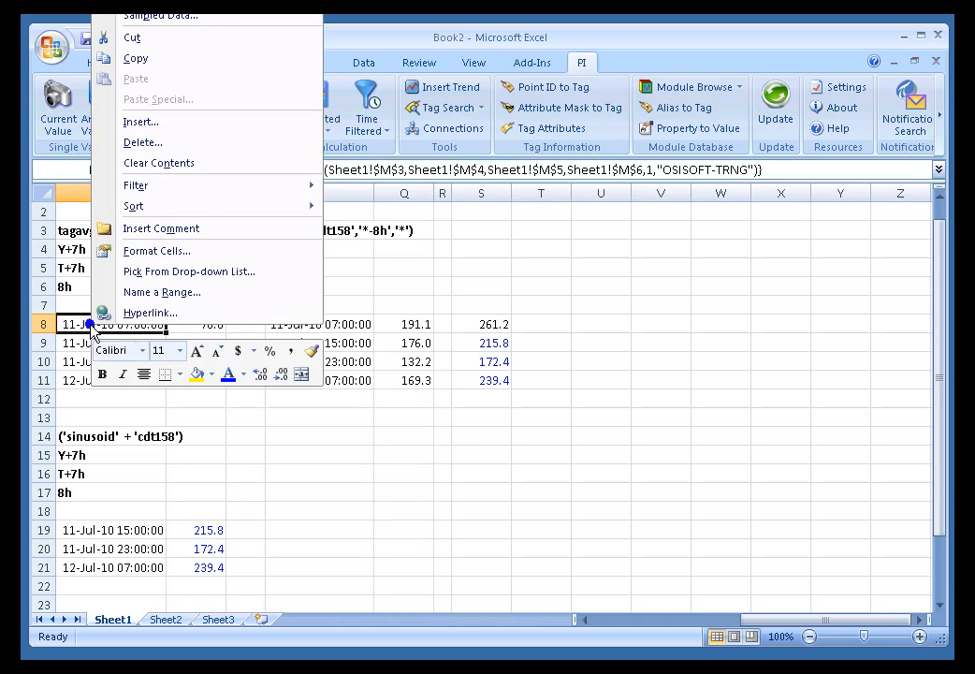
left_click(531, 505)
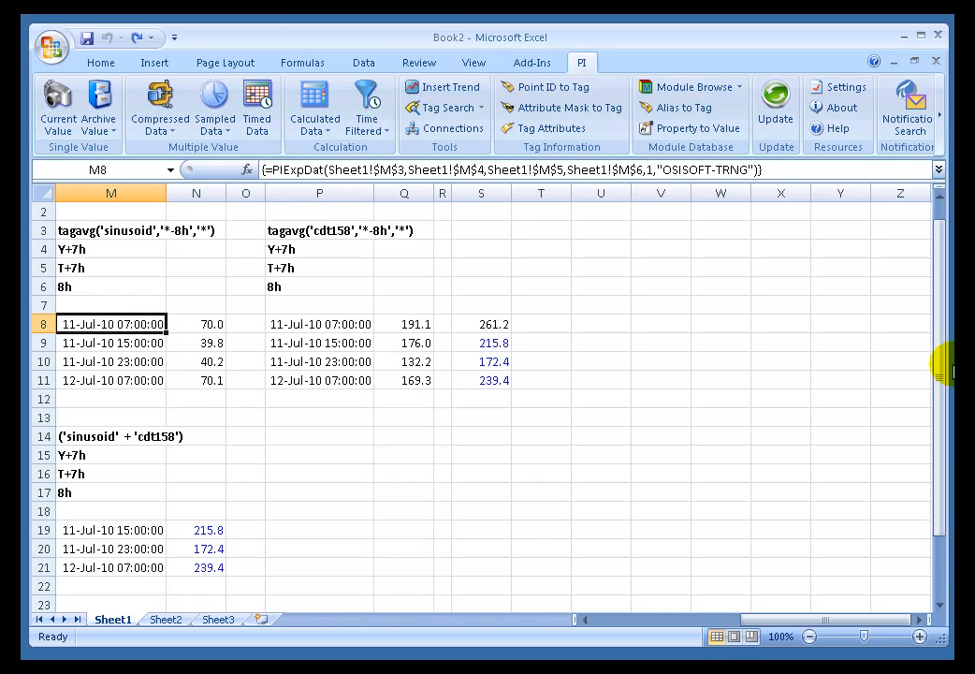
left_click_drag(940, 370, 945, 300)
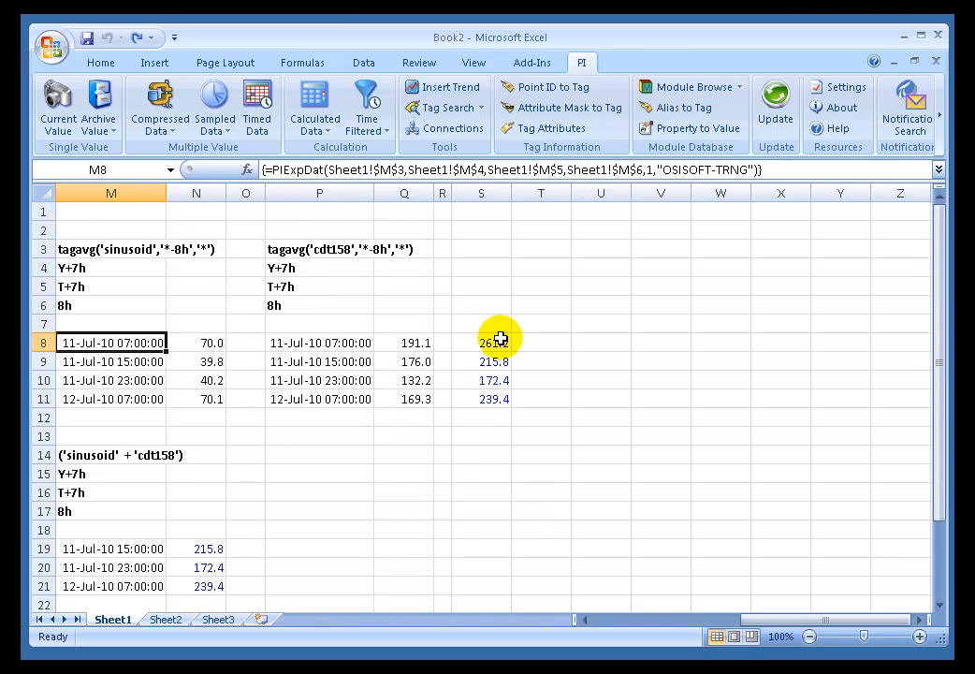
right_click(141, 398)
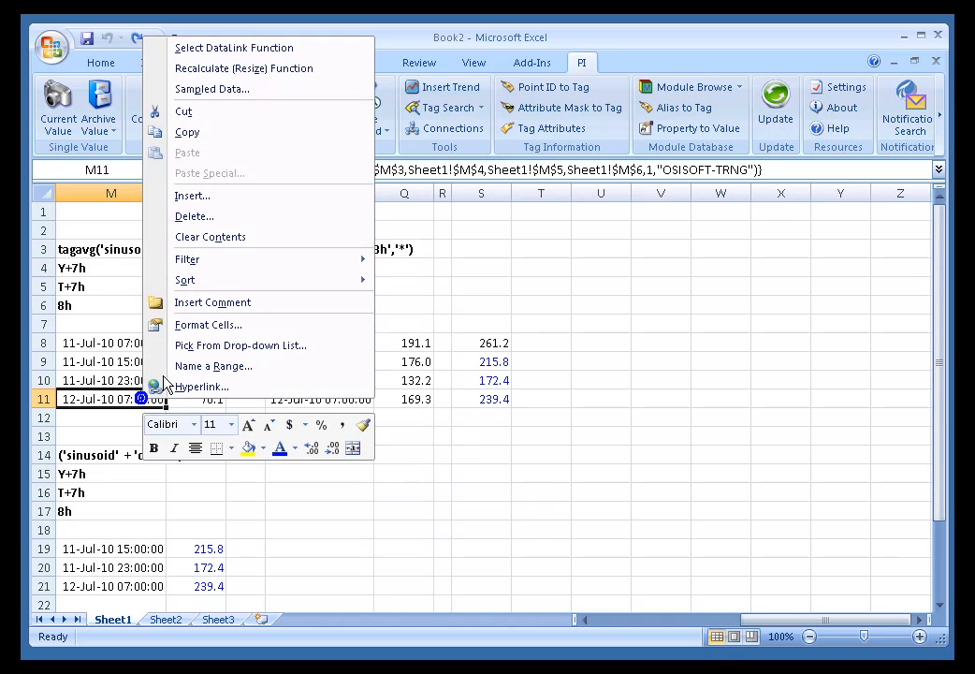
left_click(215, 91)
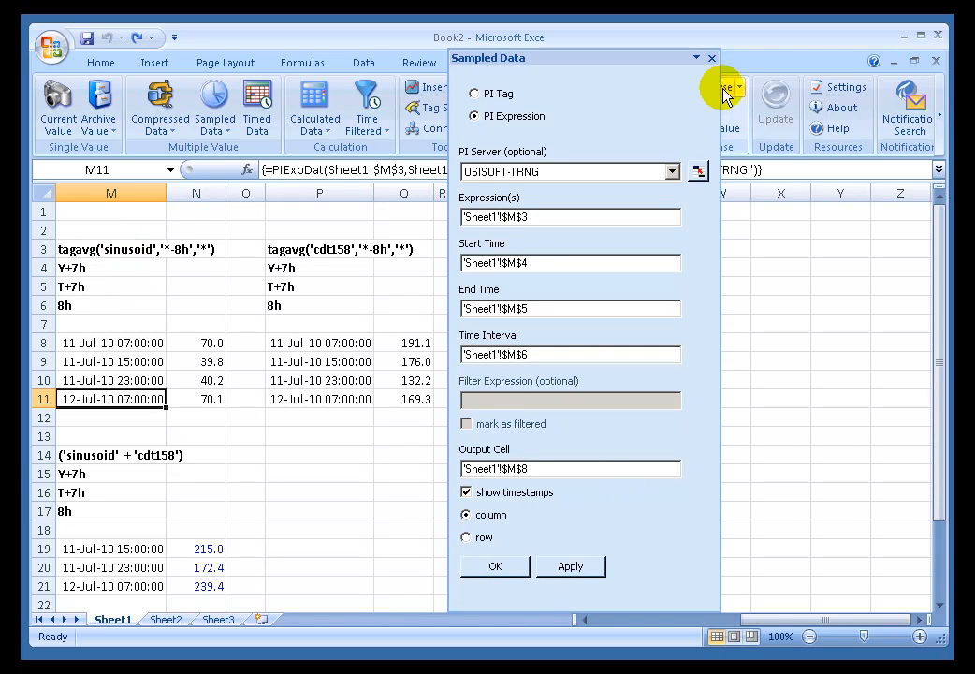
left_click(713, 59)
Inspect the Sampled Data settings behind the cdt158 tagavg results in P8:Q11 and close them without changes
left_click(322, 397)
right_click(323, 397)
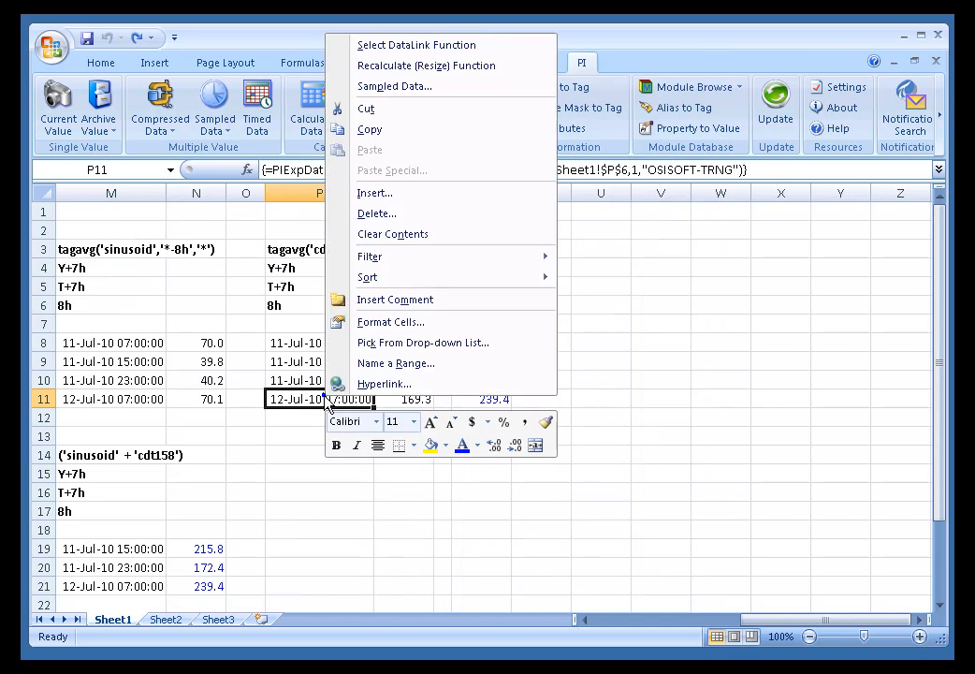
left_click(406, 84)
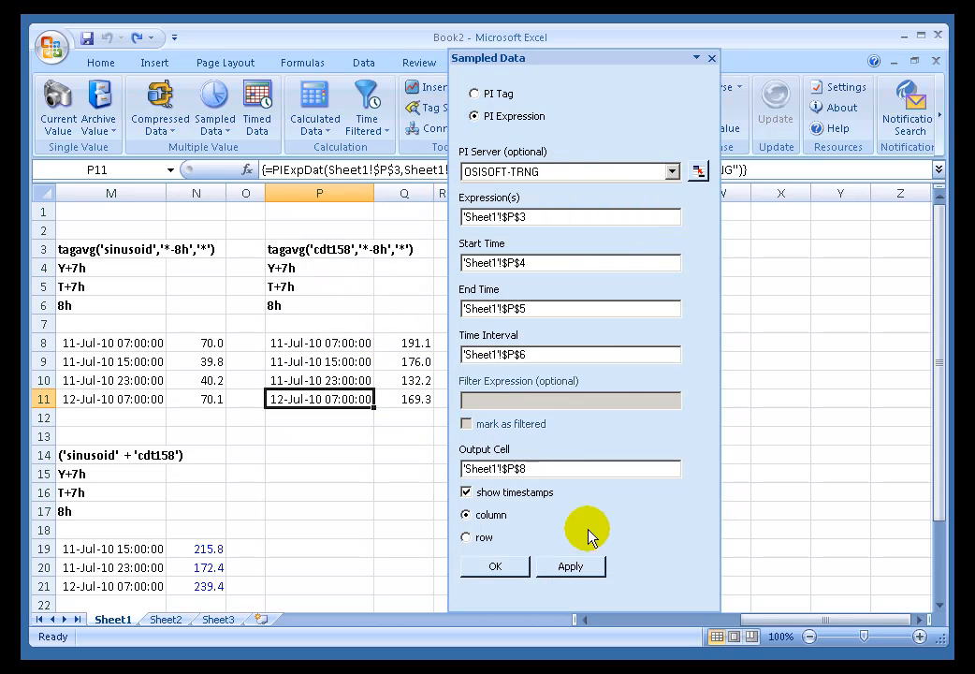
left_click(713, 62)
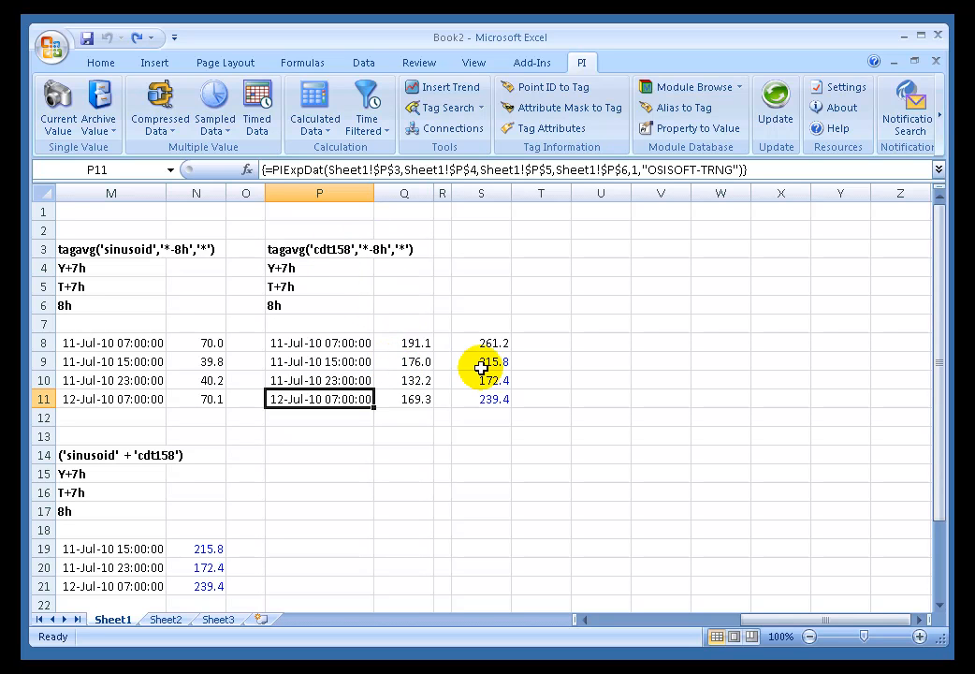
Inspect the M14 expression and the Calculated Data settings behind M19:N21, close them without changes, and compare with the sampled cdt158 formula in P8
left_click(190, 551)
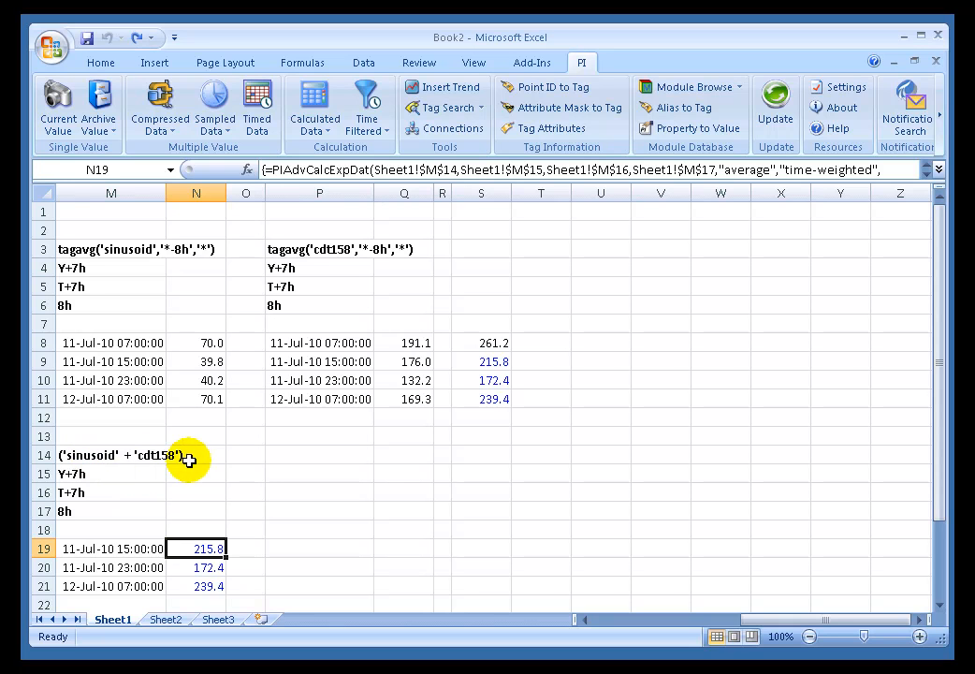
left_click(78, 455)
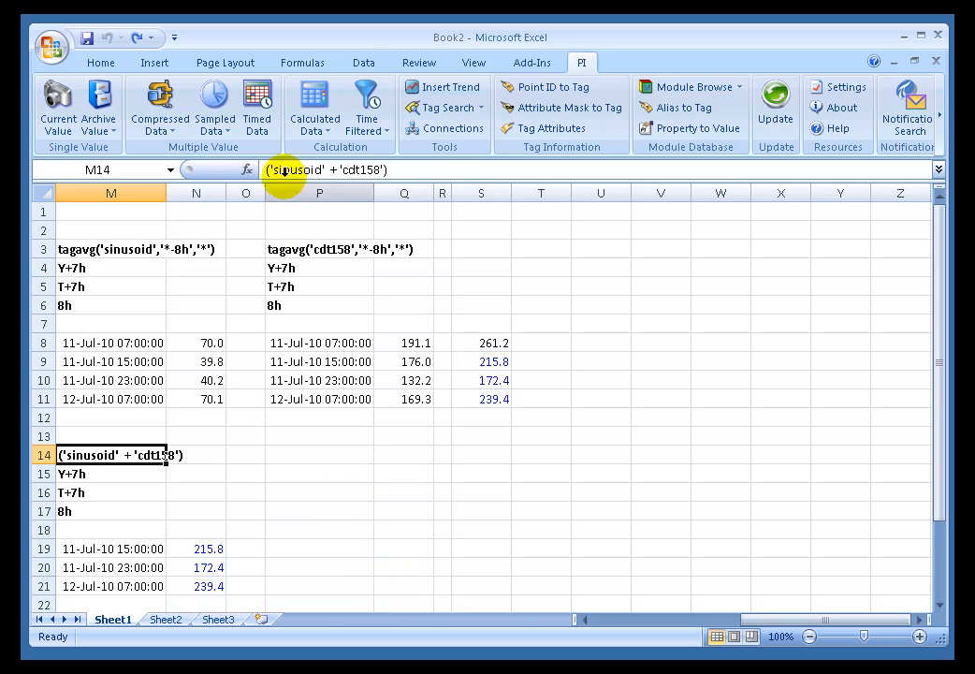
left_click(97, 549)
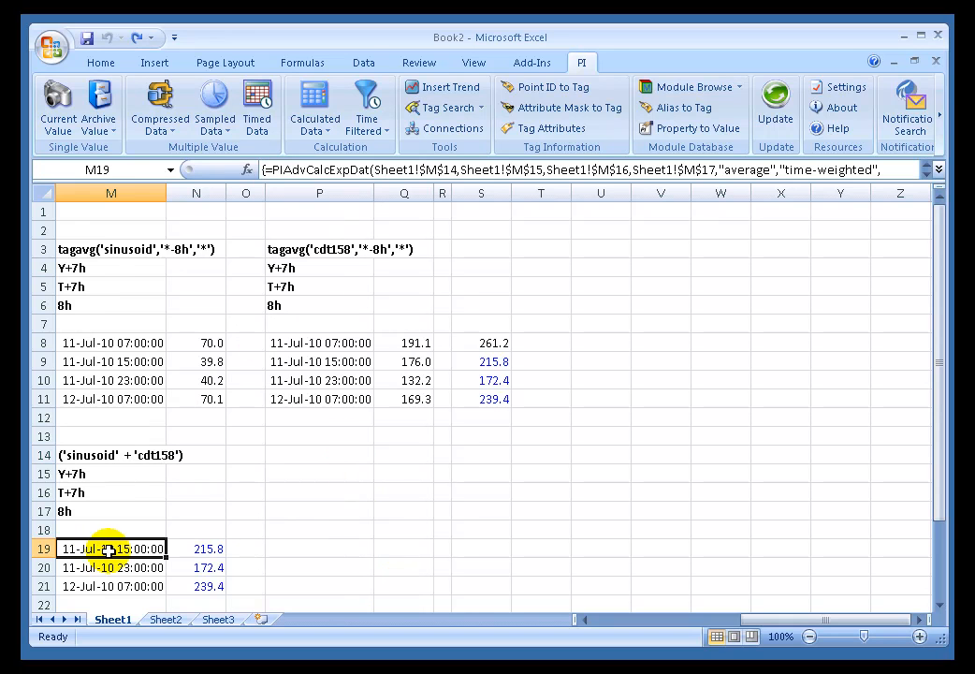
right_click(103, 549)
left_click(219, 246)
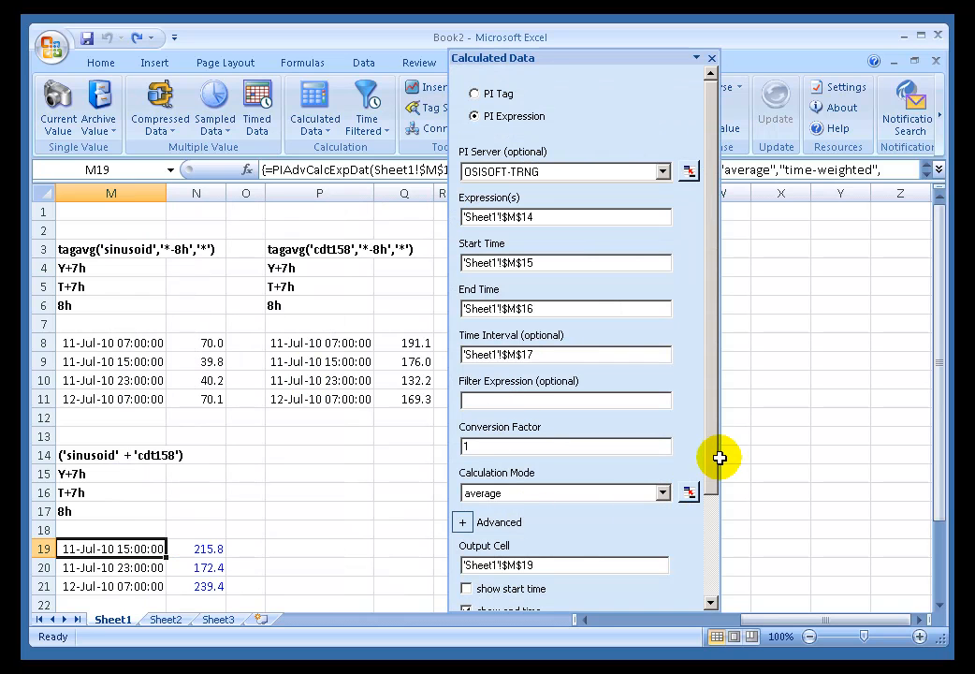
left_click(711, 62)
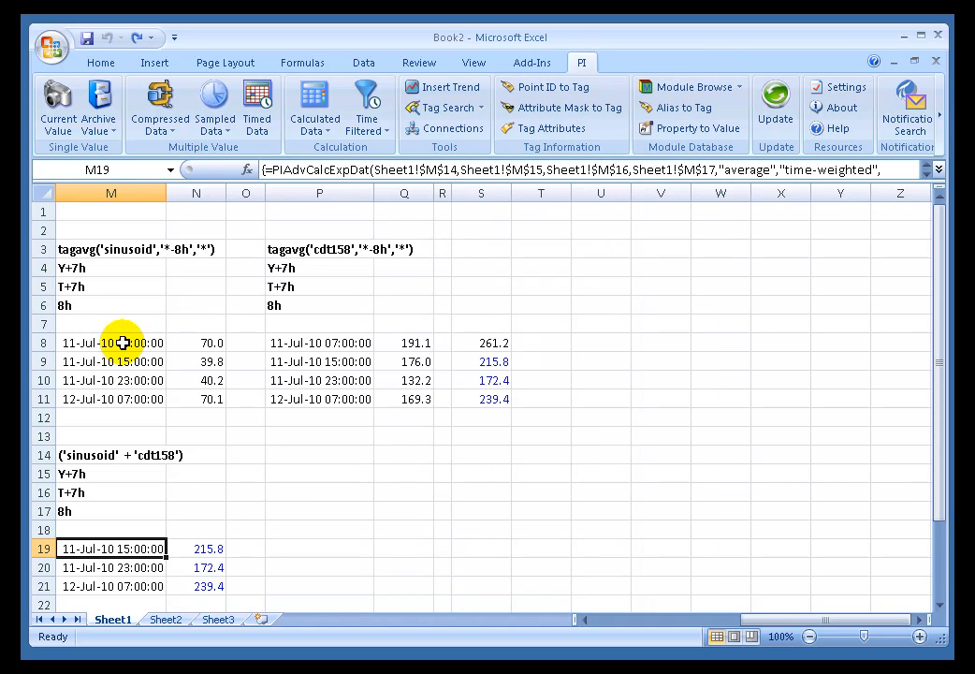
left_click(307, 343)
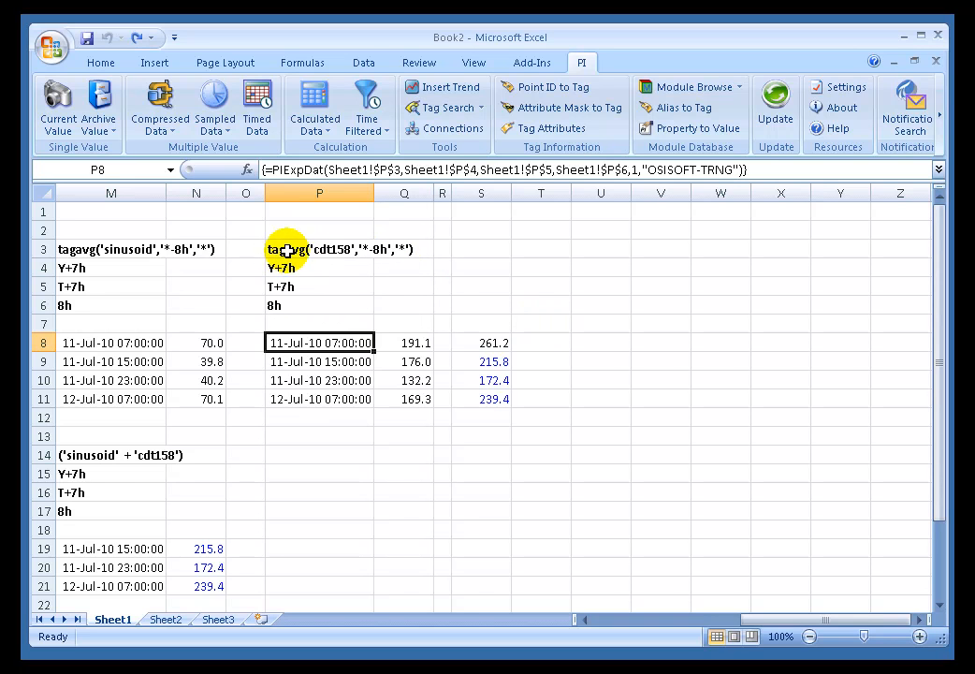
left_click(352, 456)
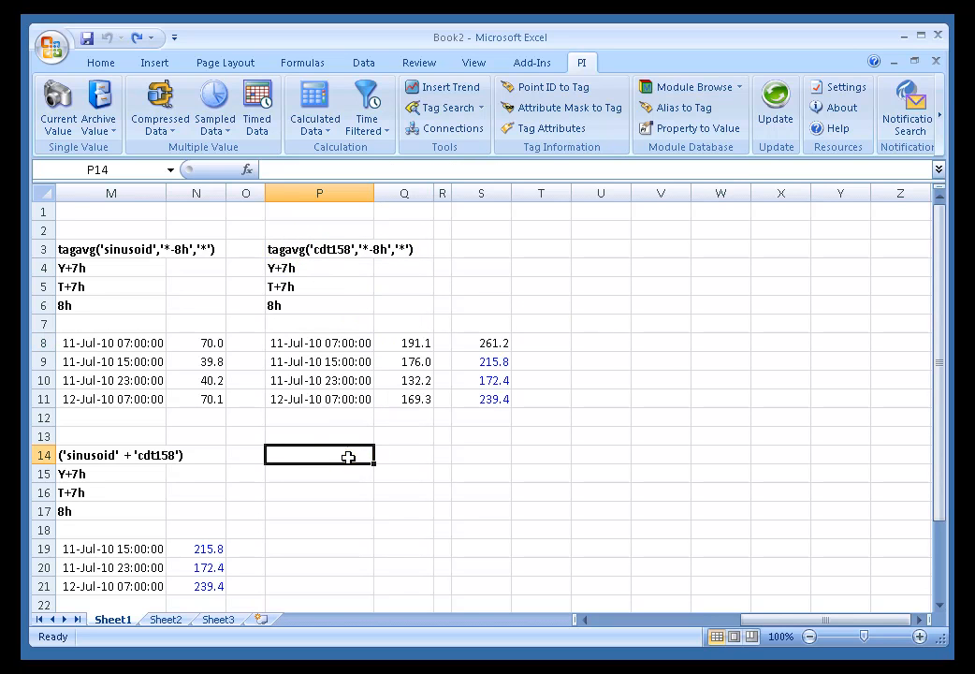
Examine the calculation modes offered by a new Calculated Data query for U3 and close it without inserting results
left_click(594, 247)
left_click(315, 97)
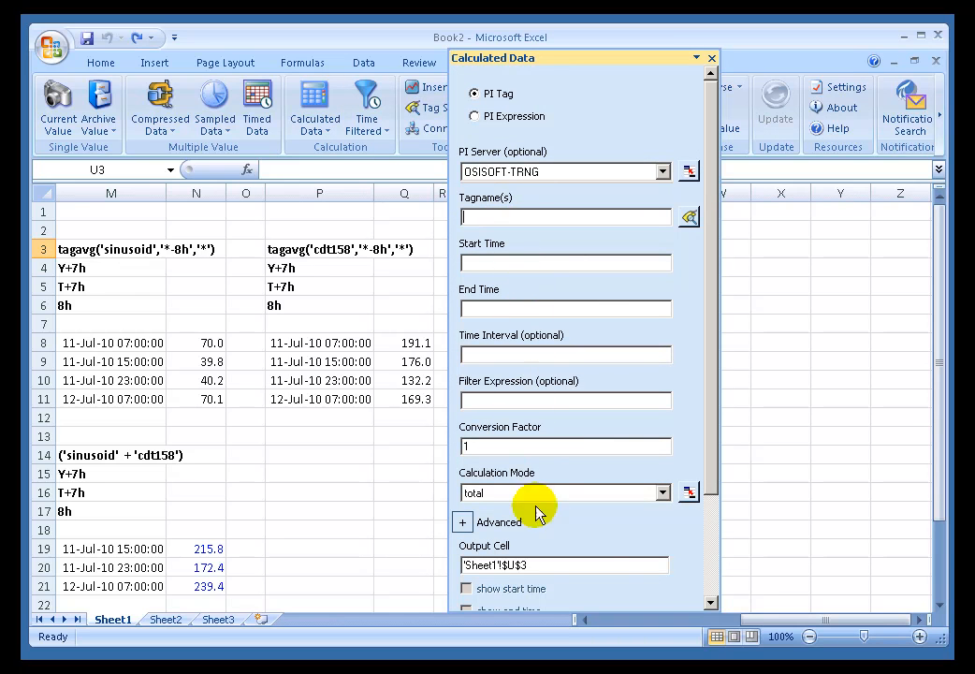
left_click(663, 492)
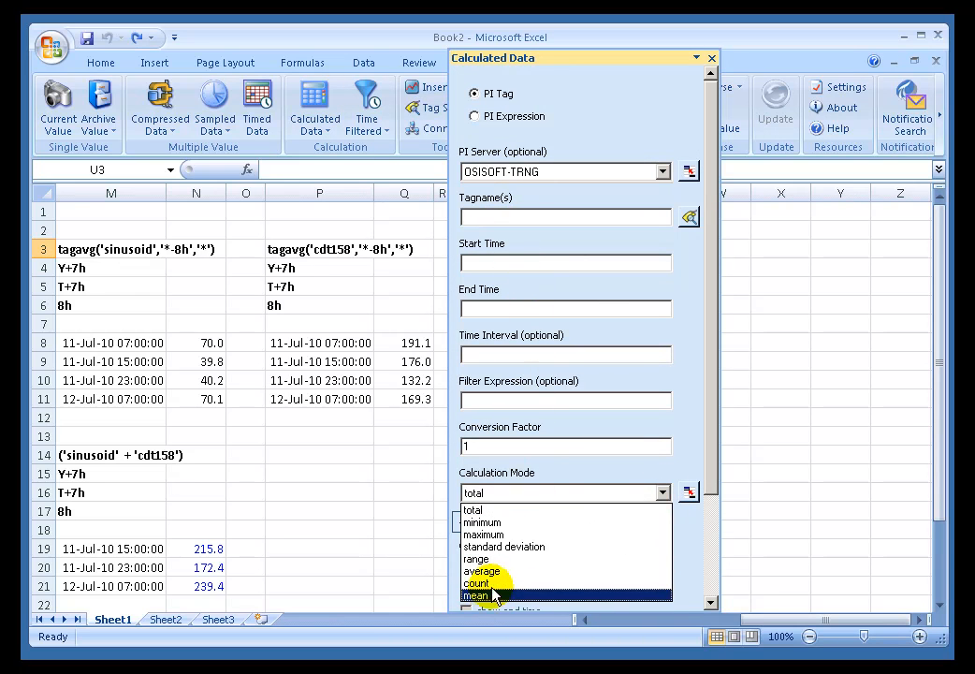
left_click(816, 416)
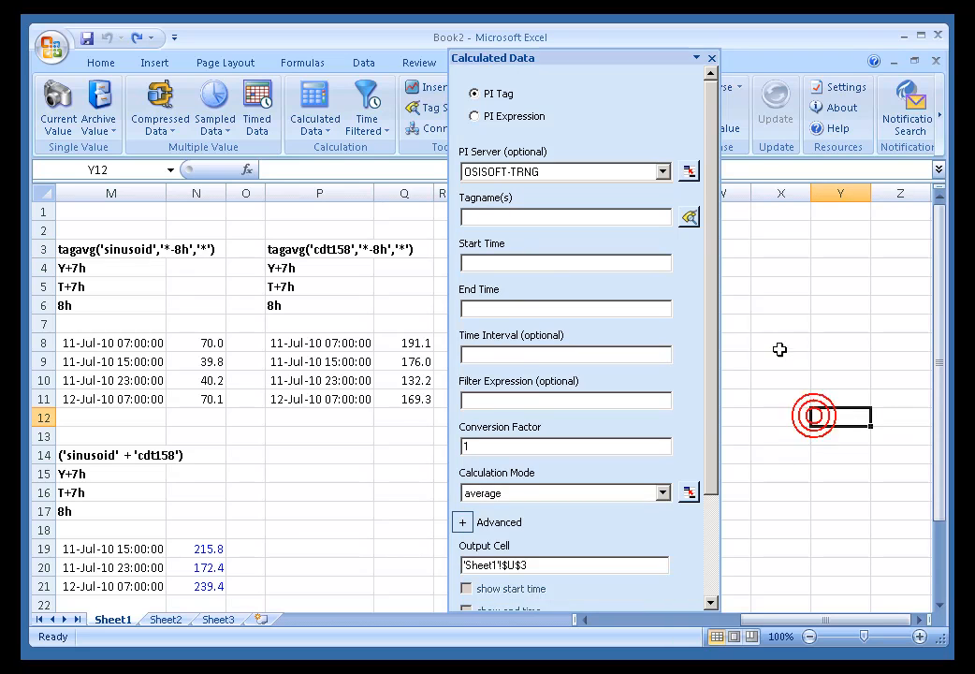
left_click(712, 59)
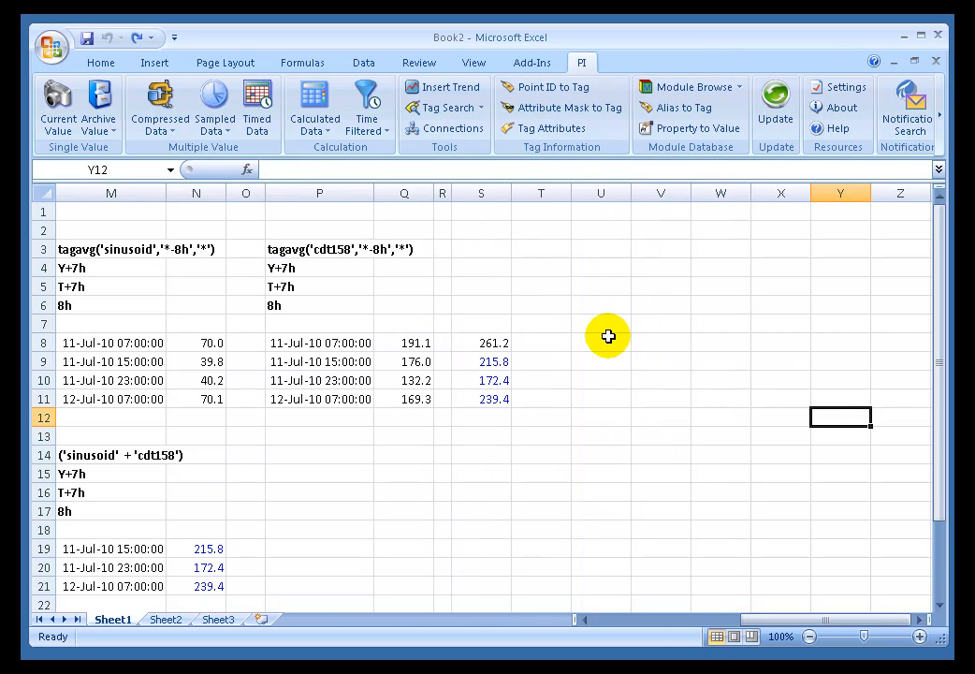